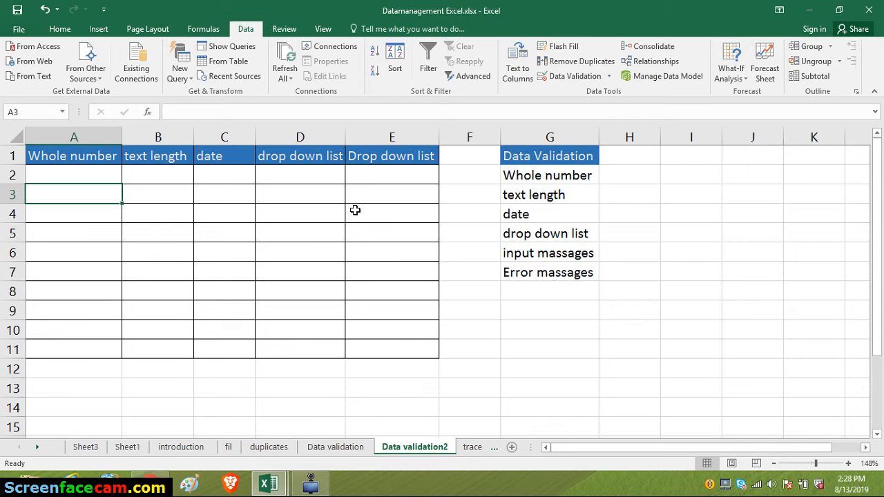
- Apply data validation to cells A2:A8 allowing only whole numbers between 10 and 30
{"action": "left_click", "coordinate": [99, 172]}
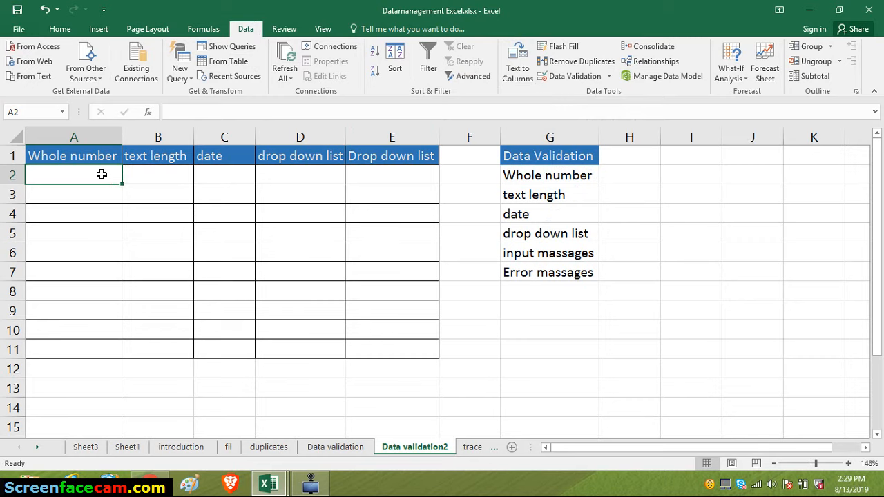
{"action": "left_click_drag", "start_coordinate": [101, 174], "coordinate": [82, 291]}
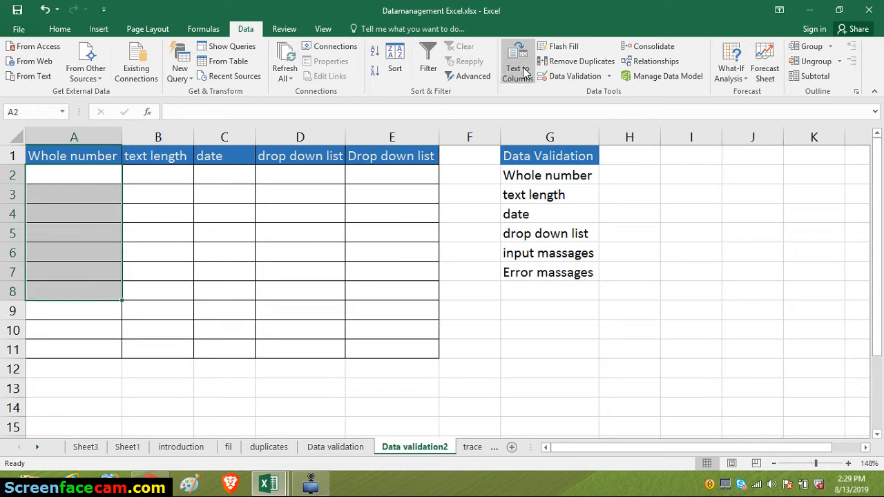
{"action": "left_click", "coordinate": [576, 76]}
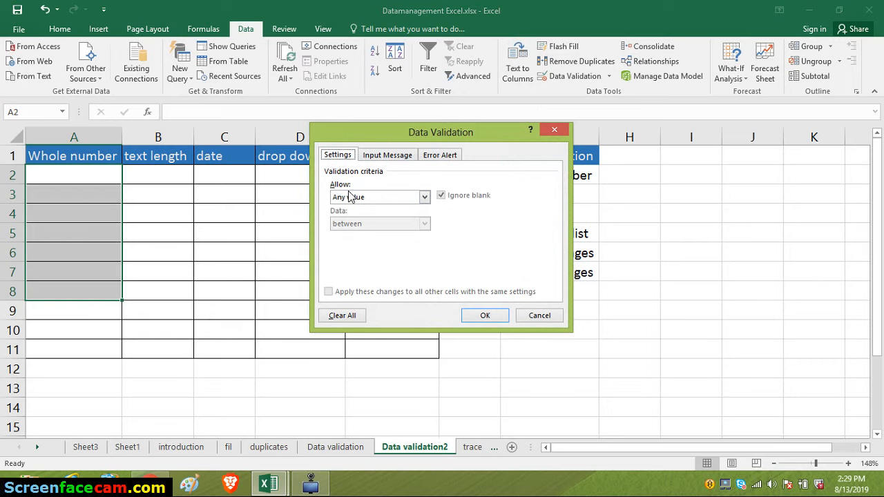
{"action": "left_click", "coordinate": [425, 198]}
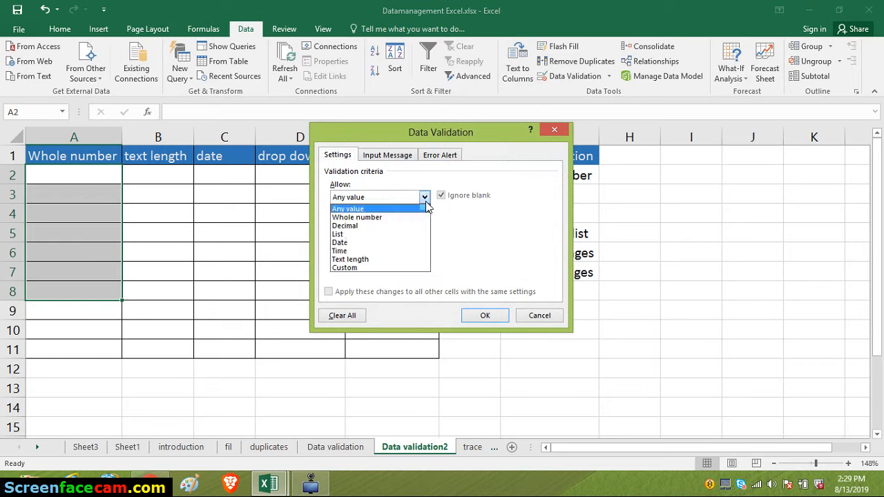
{"action": "left_click", "coordinate": [373, 217]}
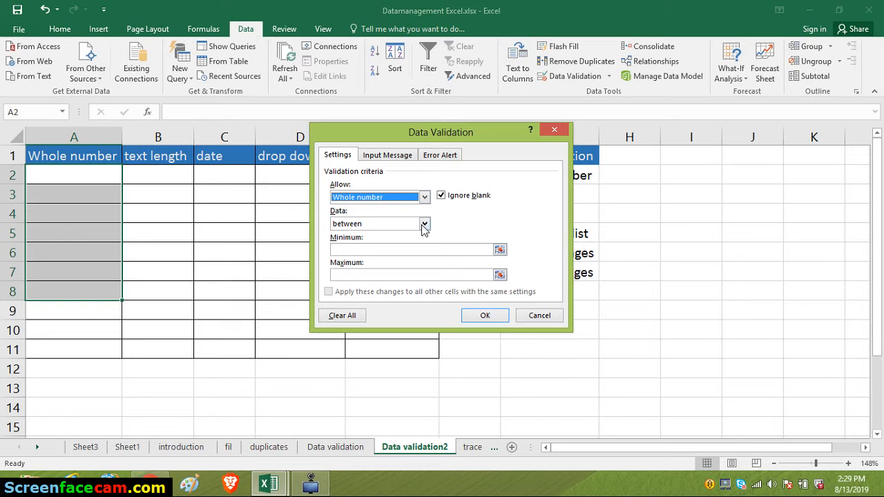
{"action": "left_click", "coordinate": [424, 224]}
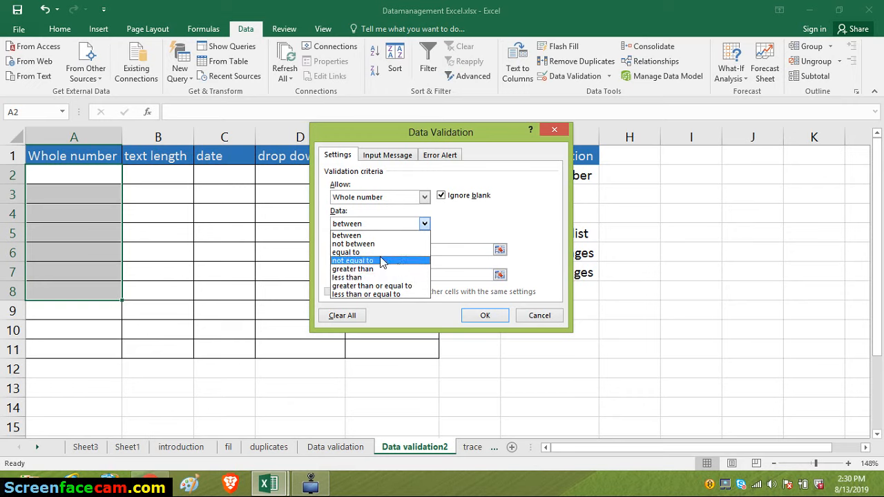
{"action": "left_click", "coordinate": [449, 250]}
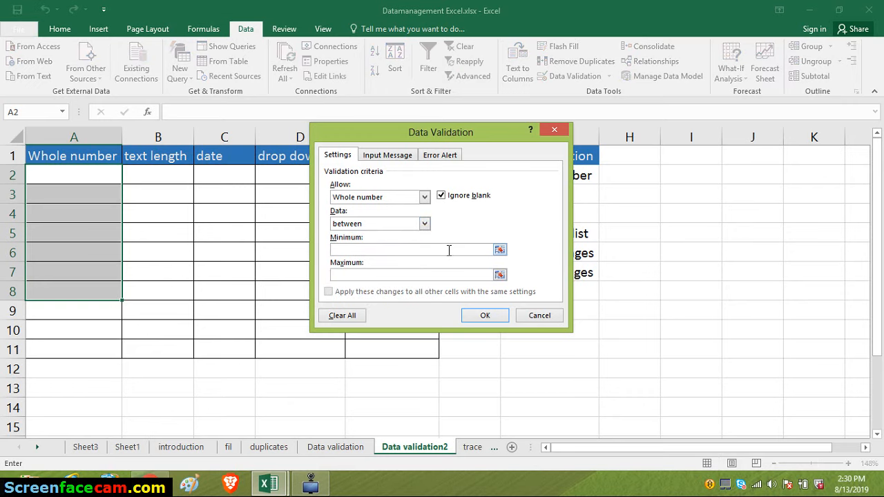
{"action": "type", "text": "10"}
{"action": "left_click", "coordinate": [406, 275]}
{"action": "type", "text": "30"}
{"action": "left_click", "coordinate": [492, 316]}
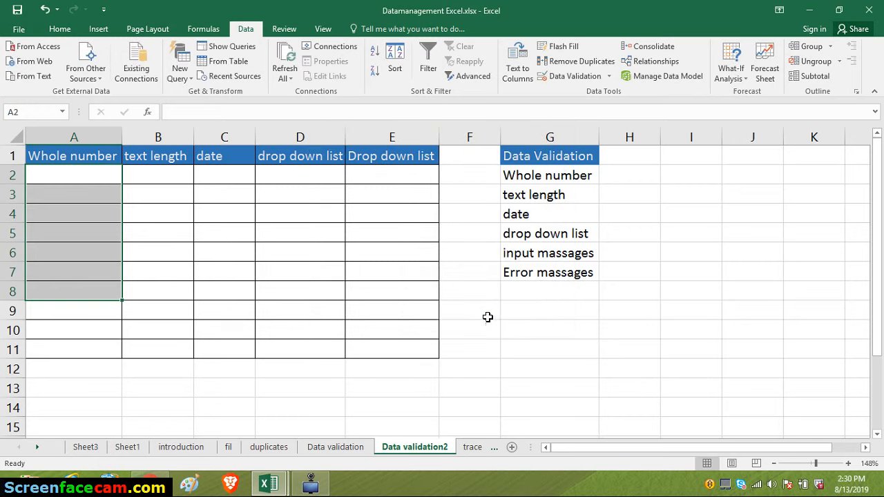
- Try entering the values 3, 2 and 1 in cell A2 to test the lower validation limit
{"action": "left_click", "coordinate": [87, 177]}
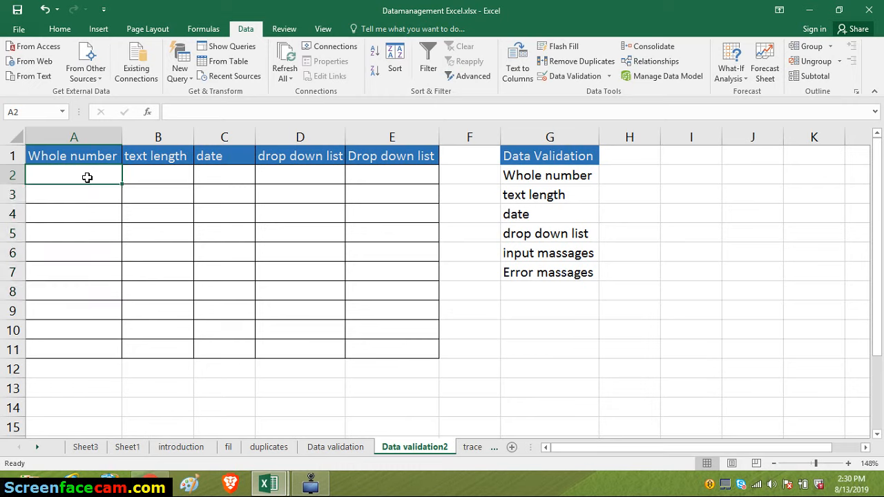
{"action": "type", "text": "3"}
{"action": "key", "text": "Return"}
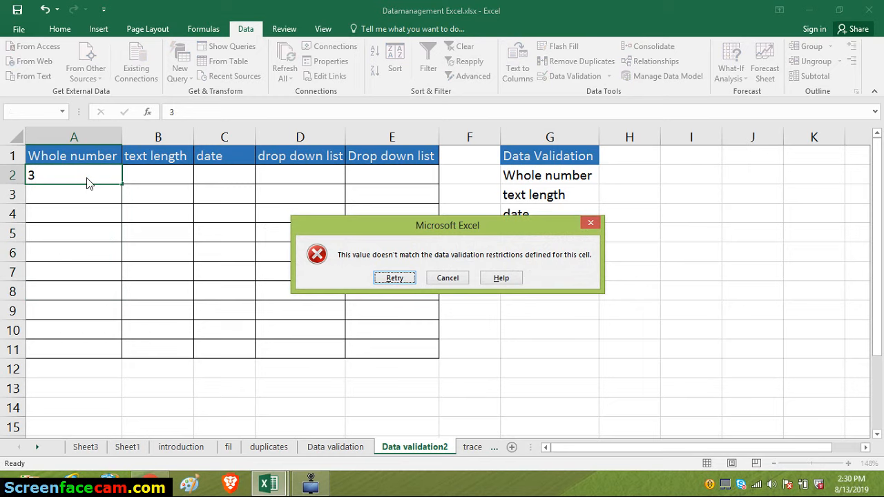
{"action": "key", "text": "Return"}
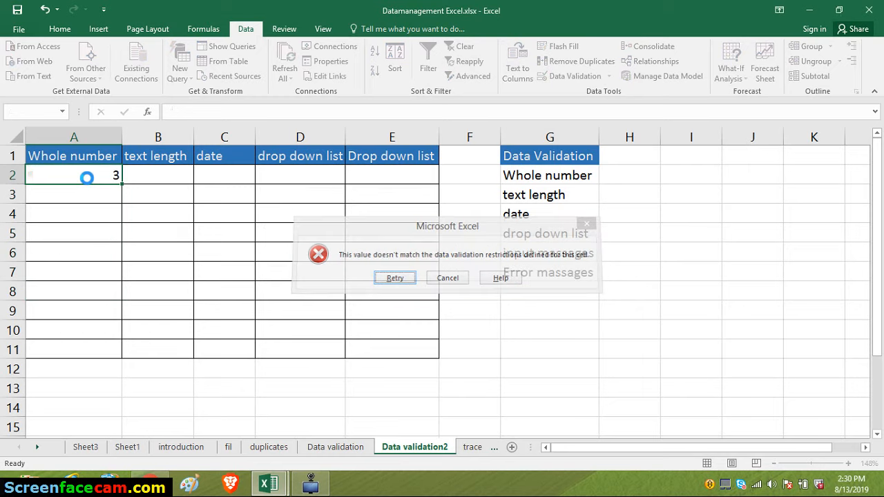
{"action": "type", "text": "2"}
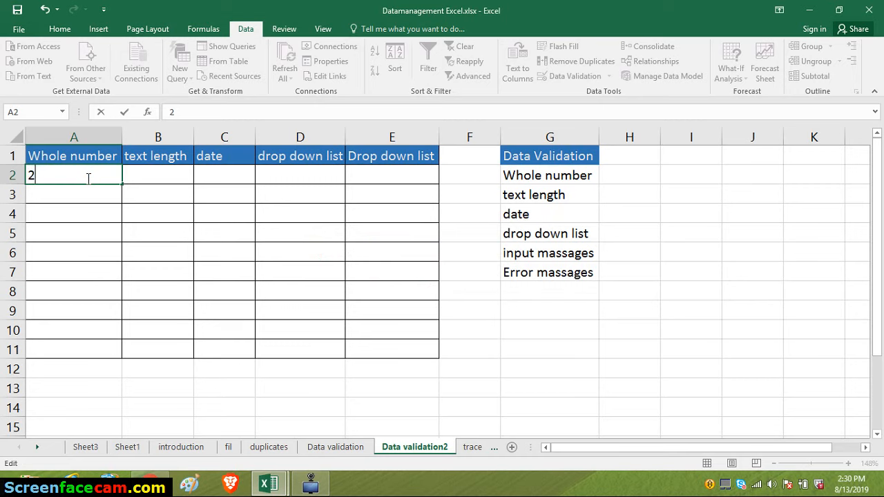
{"action": "key", "text": "Return"}
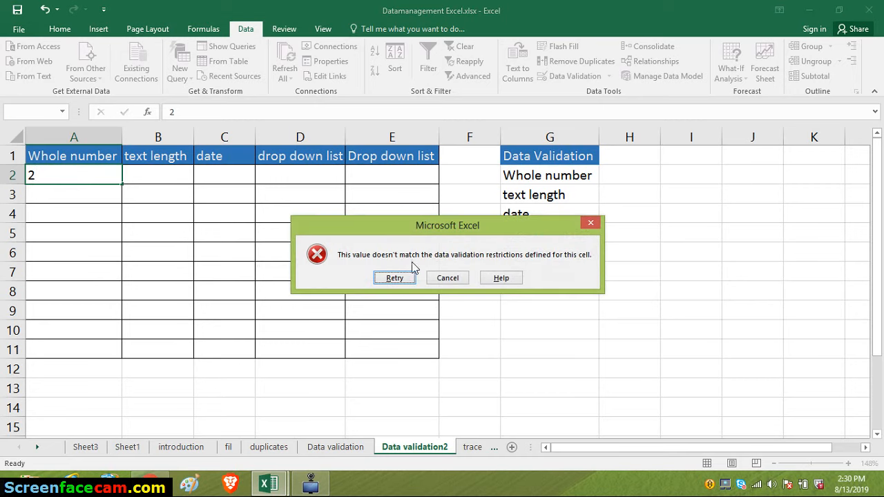
{"action": "left_click", "coordinate": [394, 277]}
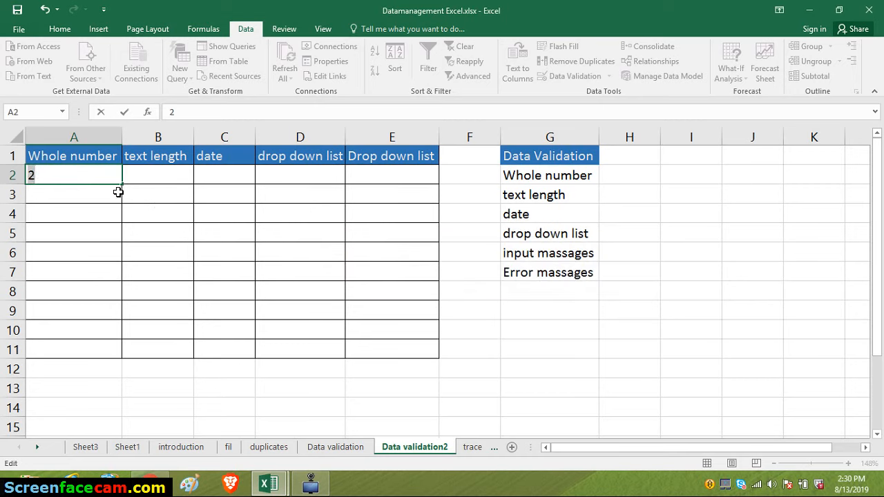
{"action": "type", "text": "1"}
{"action": "key", "text": "Return"}
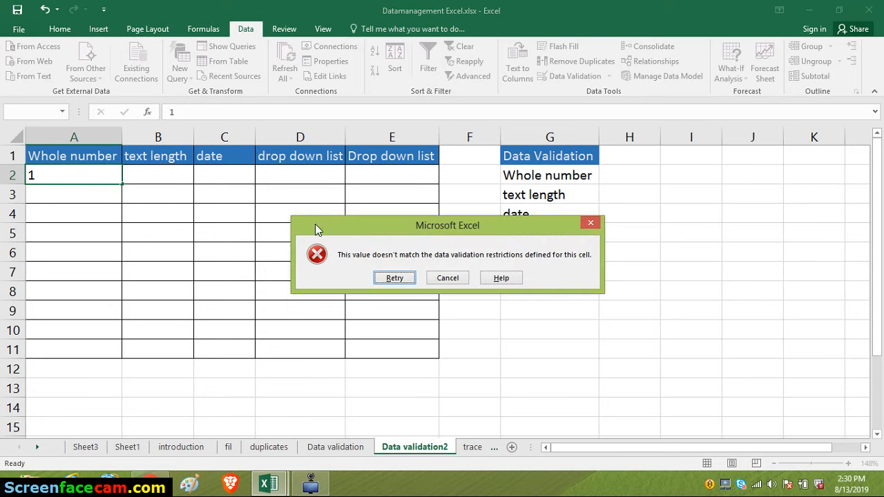
{"action": "left_click", "coordinate": [392, 278]}
- Enter 11, 12 and 13 in cells A2 to A4 of the Whole number column
{"action": "type", "text": "1"}
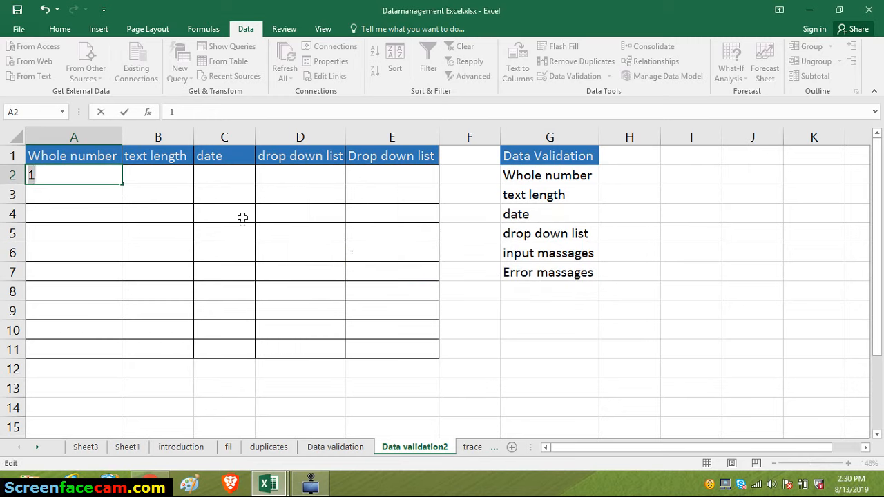
{"action": "left_click", "coordinate": [91, 178]}
{"action": "type", "text": "1"}
{"action": "key", "text": "Return"}
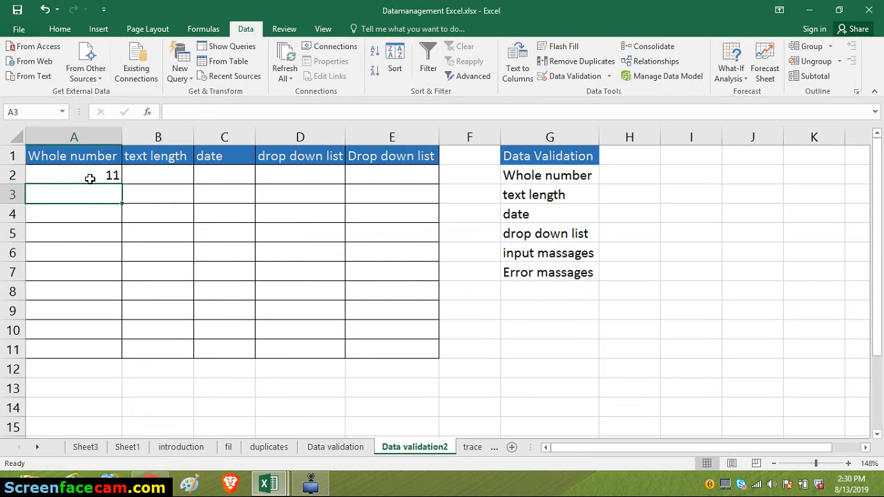
{"action": "type", "text": "12"}
{"action": "key", "text": "Return"}
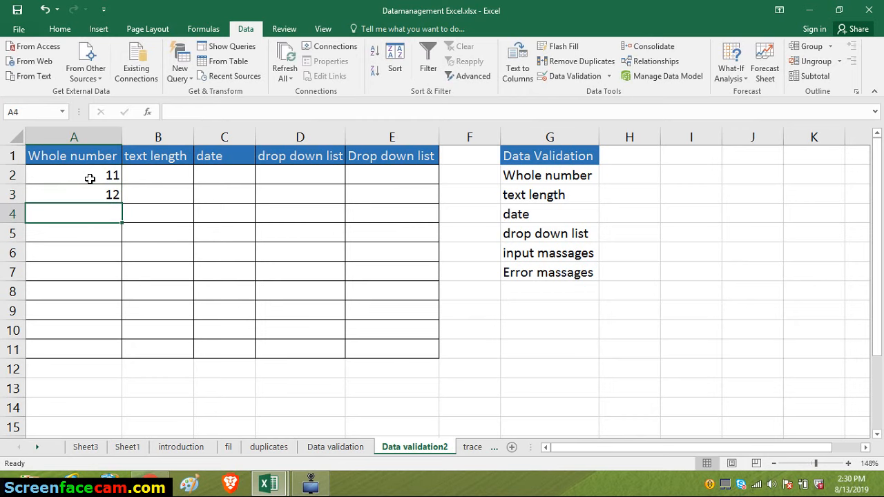
{"action": "type", "text": "13"}
{"action": "key", "text": "Return"}
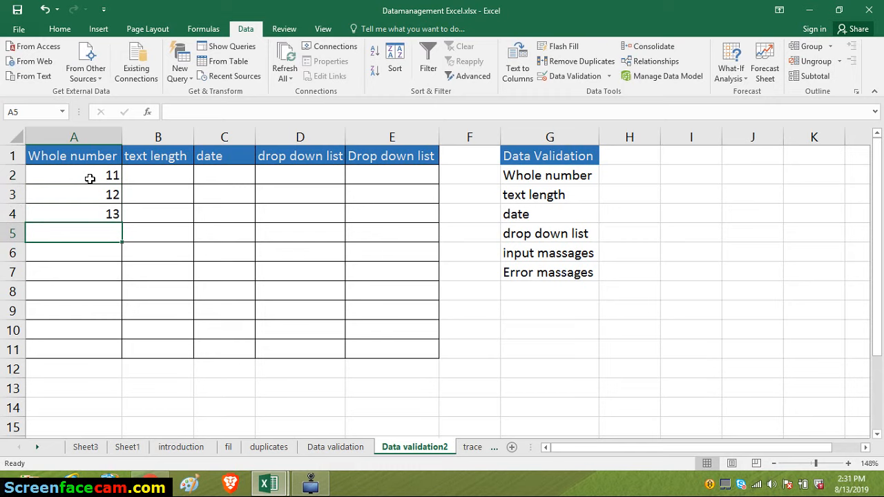
- Try entering 31 in cell A5 to test the upper validation limit, and clear the entry
{"action": "type", "text": "31"}
{"action": "key", "text": "Return"}
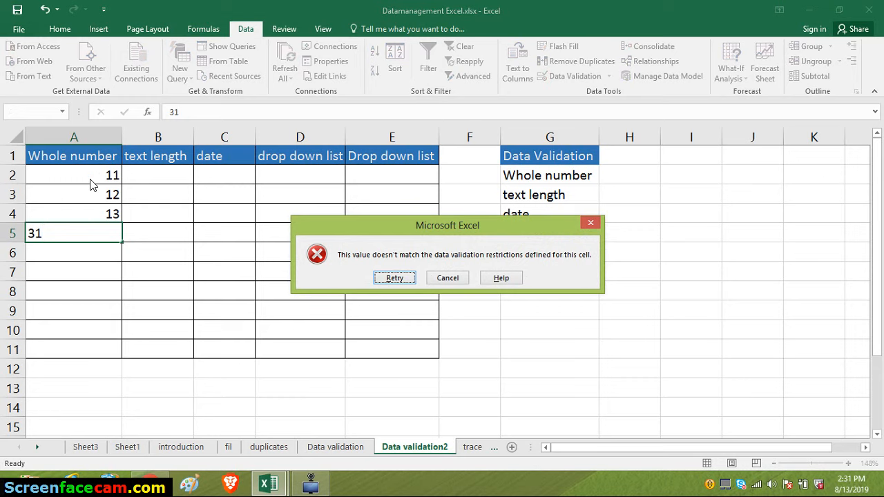
{"action": "key", "text": "Return"}
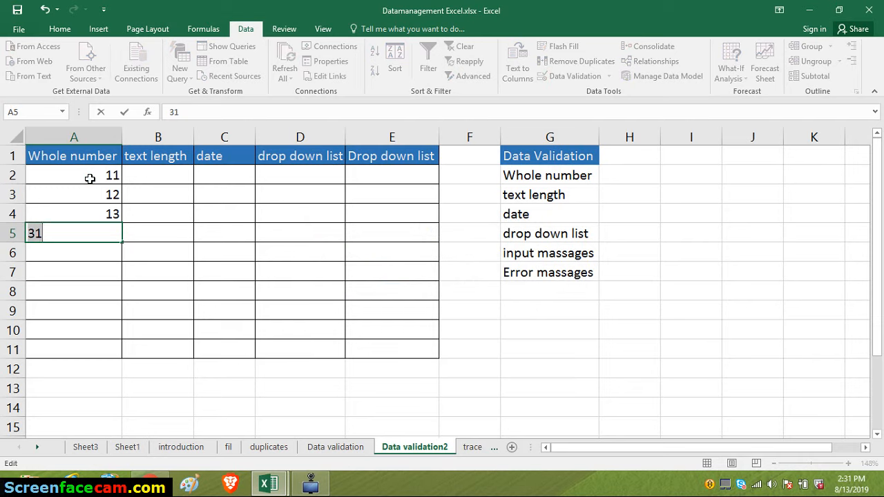
{"action": "key", "text": "BackSpace"}
{"action": "key", "text": "BackSpace"}
- Enter the sample words "validation" in cell B2 and "four" in cell B3
{"action": "left_click", "coordinate": [160, 162]}
{"action": "left_click", "coordinate": [163, 174]}
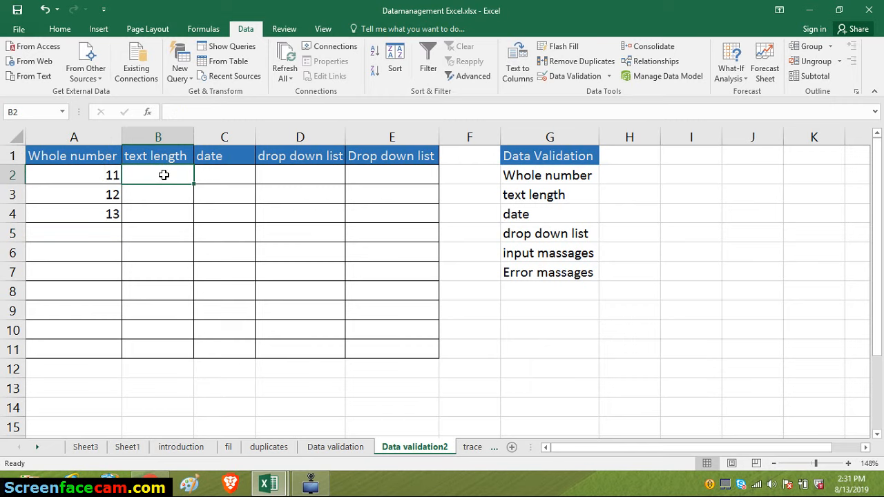
{"action": "type", "text": "validation"}
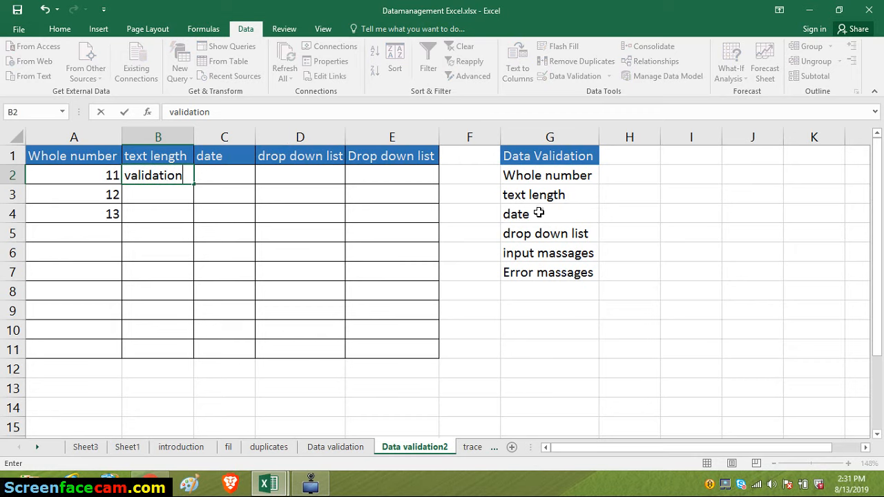
{"action": "key", "text": "Return"}
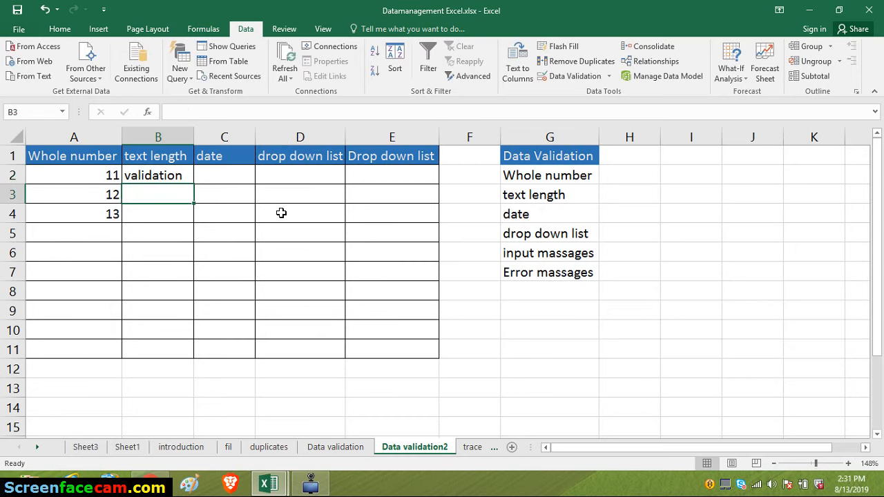
{"action": "type", "text": "fpr"}
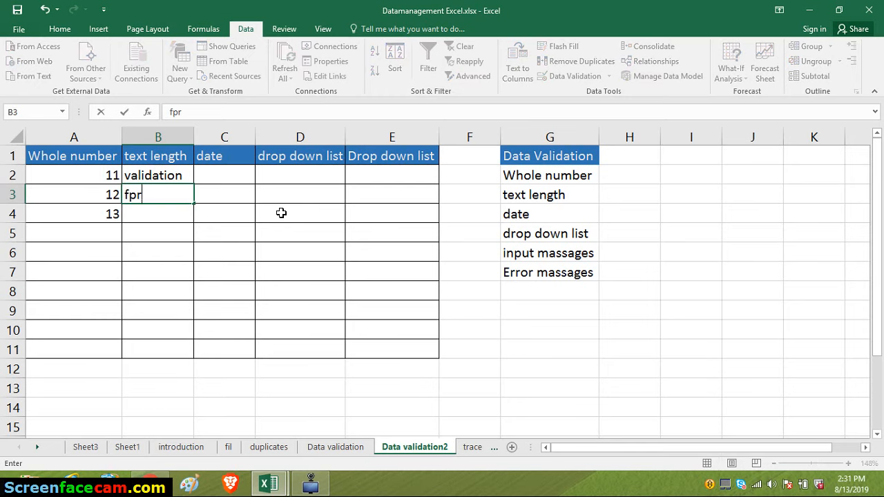
{"action": "key", "text": "BackSpace"}
{"action": "key", "text": "BackSpace"}
{"action": "type", "text": "p"}
{"action": "key", "text": "BackSpace"}
{"action": "type", "text": "or"}
{"action": "key", "text": "BackSpace"}
{"action": "type", "text": "ur"}
{"action": "key", "text": "Return"}
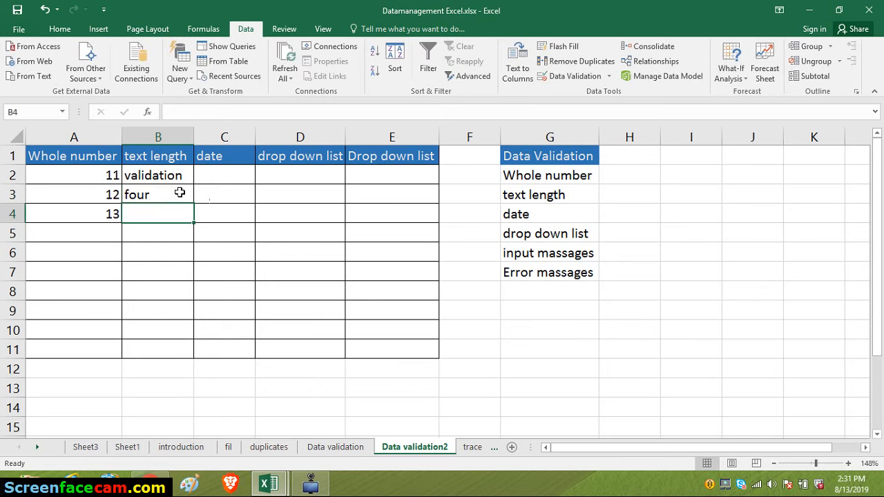
- Delete the sample words from cells B2:B3 in the text length column
{"action": "left_click", "coordinate": [158, 177]}
{"action": "left_click_drag", "start_coordinate": [158, 177], "coordinate": [158, 198]}
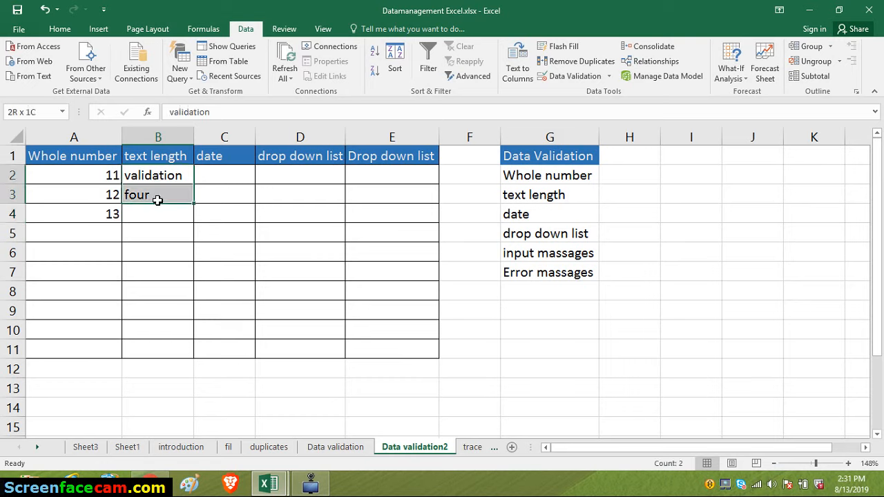
{"action": "key", "text": "Delete"}
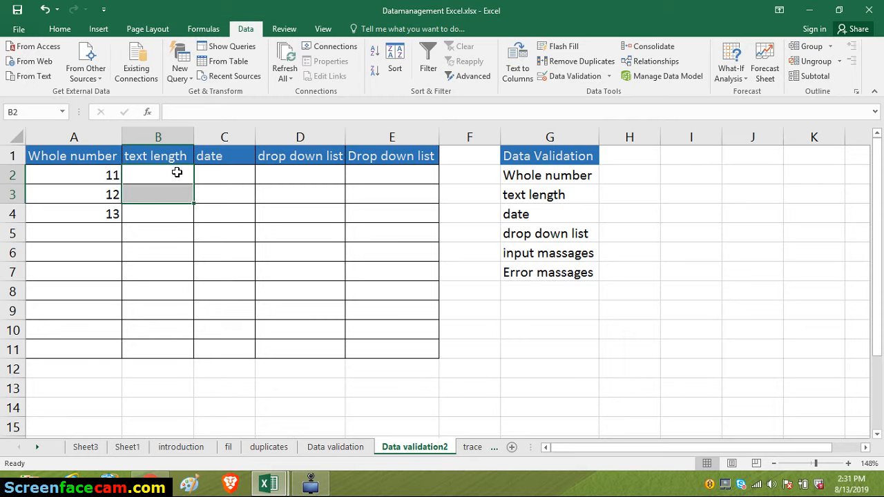
- Restrict cells B2:B8 of the text length column with data validation allowing only a text length equal to 4
{"action": "left_click", "coordinate": [177, 173]}
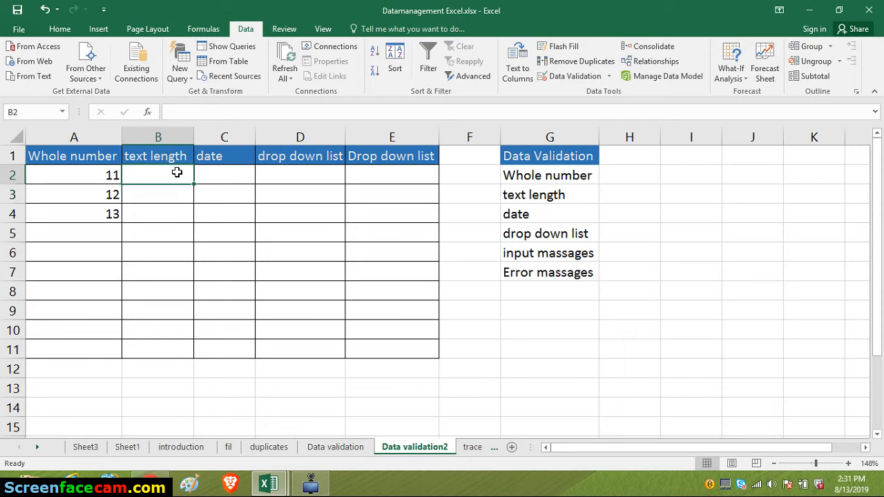
{"action": "left_click_drag", "start_coordinate": [178, 173], "coordinate": [163, 282]}
{"action": "left_click", "coordinate": [596, 76]}
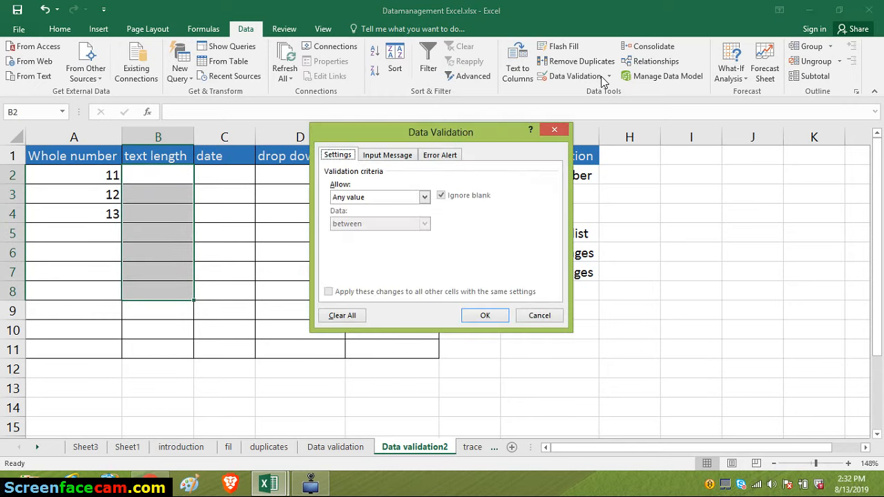
{"action": "left_click", "coordinate": [424, 198]}
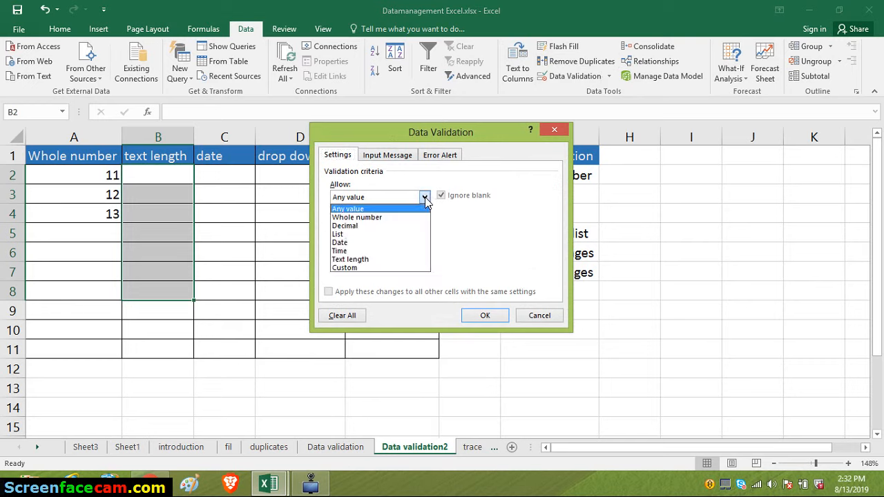
{"action": "left_click", "coordinate": [343, 260]}
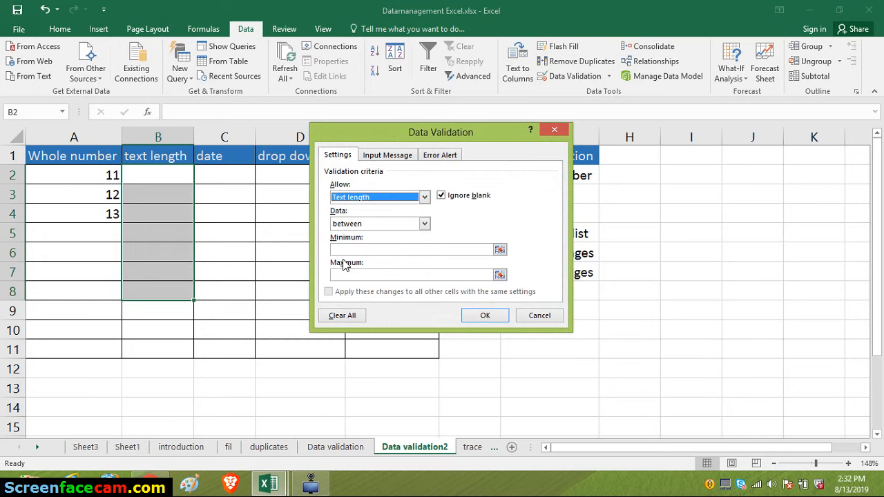
{"action": "left_click", "coordinate": [425, 231]}
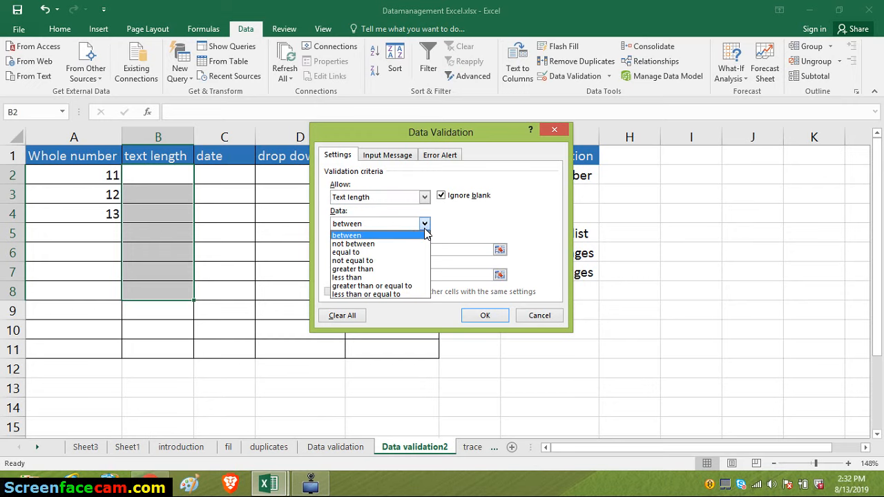
{"action": "left_click", "coordinate": [366, 252]}
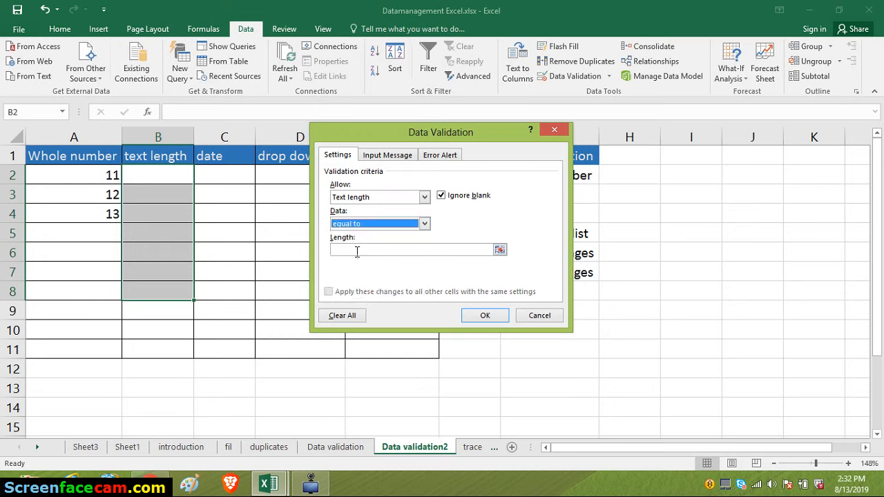
{"action": "left_click", "coordinate": [356, 250]}
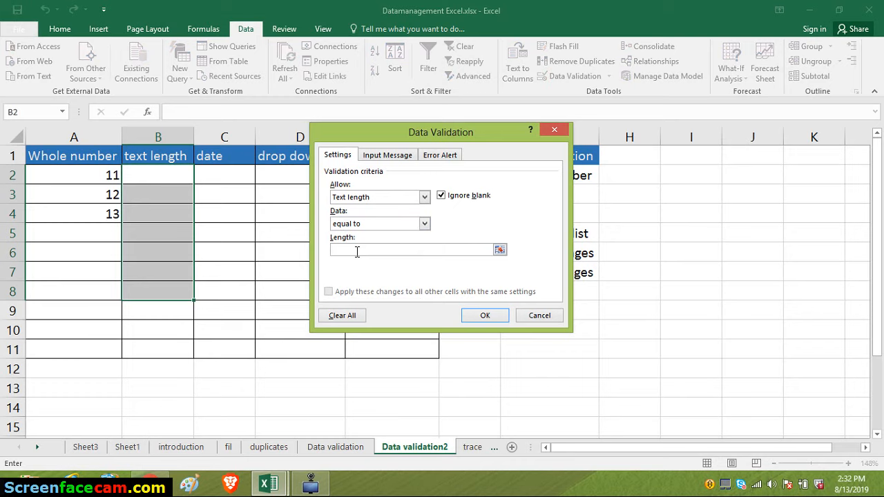
{"action": "type", "text": "4"}
{"action": "left_click", "coordinate": [485, 316]}
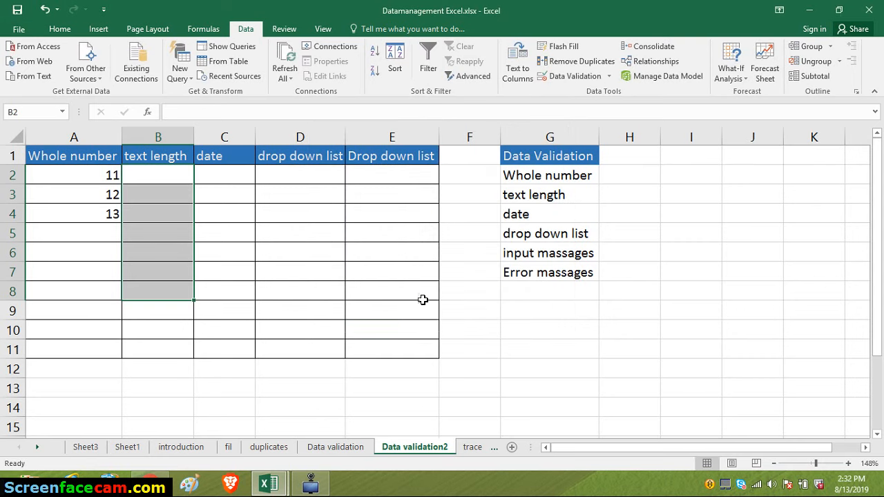
- Try entering the word "the" in cell B2 to test the text length rule
{"action": "left_click", "coordinate": [162, 179]}
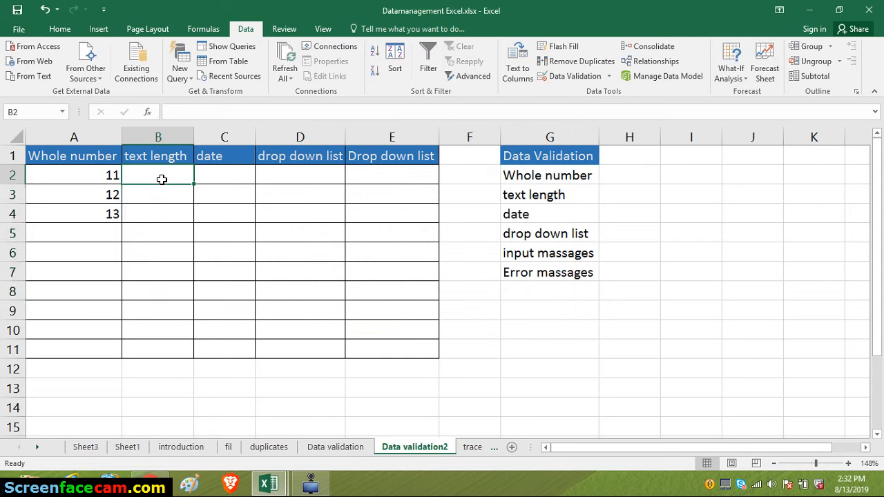
{"action": "type", "text": "the"}
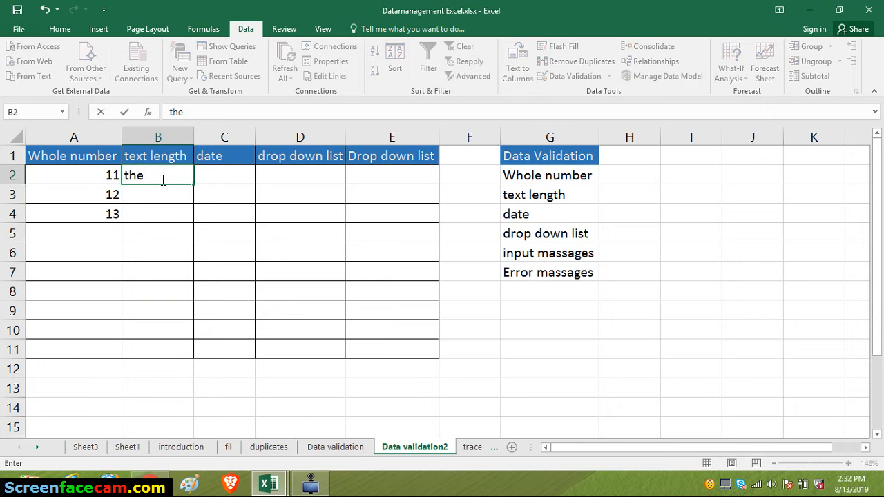
{"action": "key", "text": "Return"}
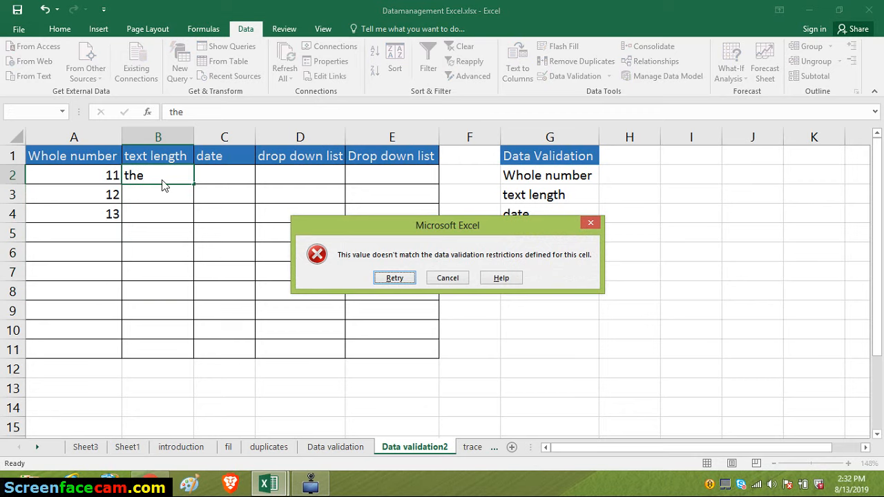
{"action": "key", "text": "Return"}
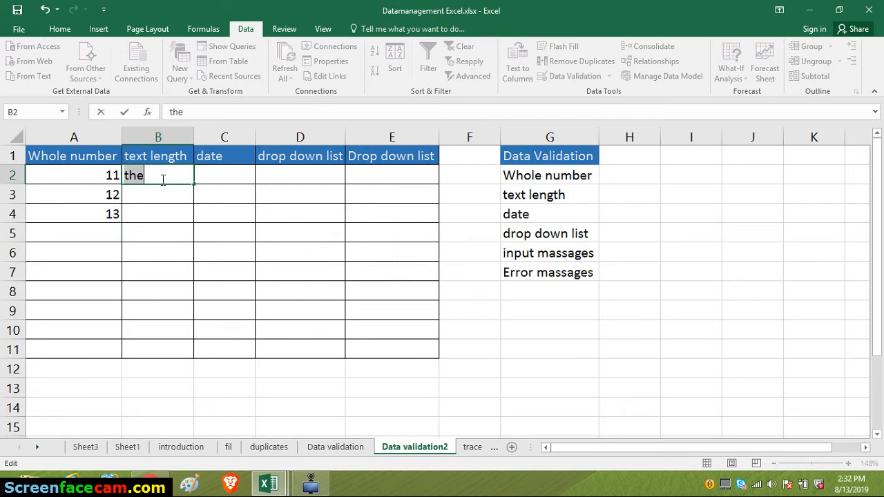
- Replace the entry in cell B2 with the four-letter word "move"
{"action": "key", "text": "BackSpace"}
{"action": "type", "text": "move"}
{"action": "key", "text": "Return"}
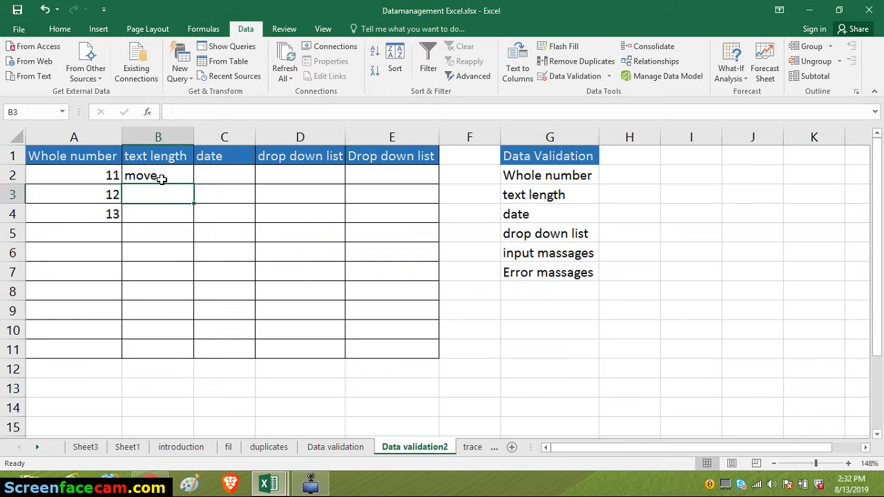
- Try entering "validation" in cell B3 to test the text length rule with a longer word, and clear the entry
{"action": "type", "text": "vla"}
{"action": "key", "text": "BackSpace"}
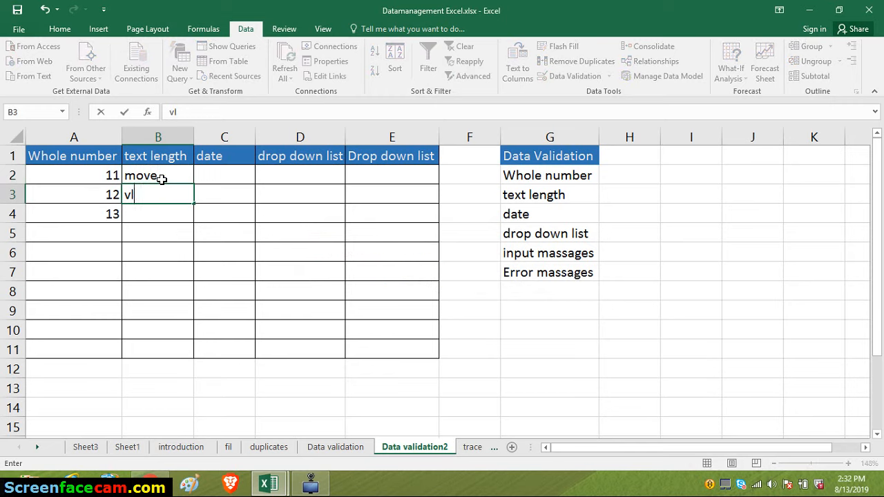
{"action": "key", "text": "BackSpace"}
{"action": "type", "text": "alidaio"}
{"action": "key", "text": "BackSpace"}
{"action": "key", "text": "BackSpace"}
{"action": "type", "text": "tion"}
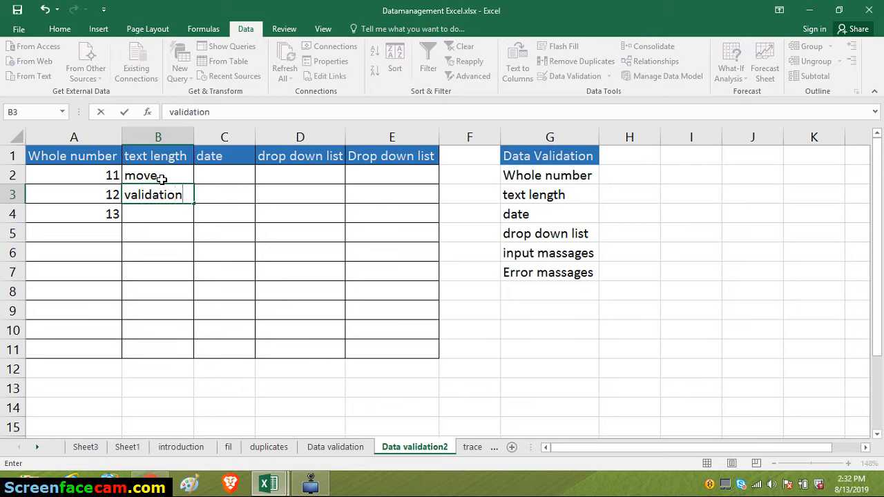
{"action": "key", "text": "Return"}
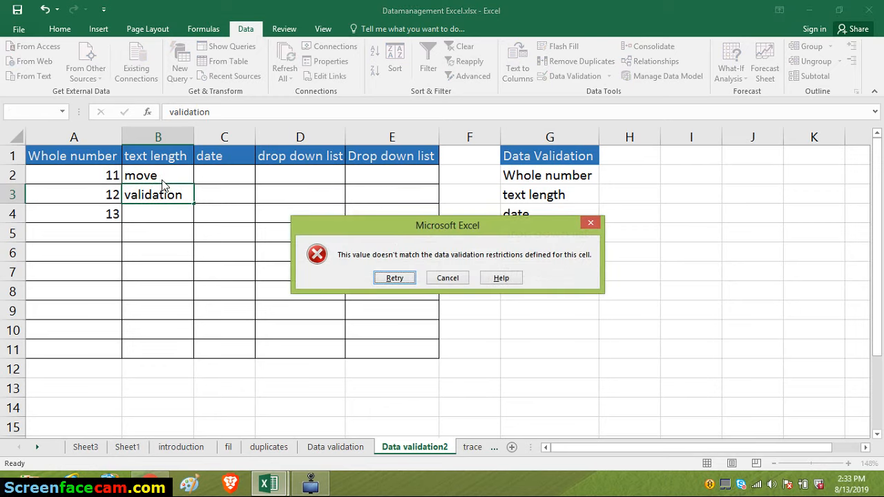
{"action": "left_click", "coordinate": [400, 279]}
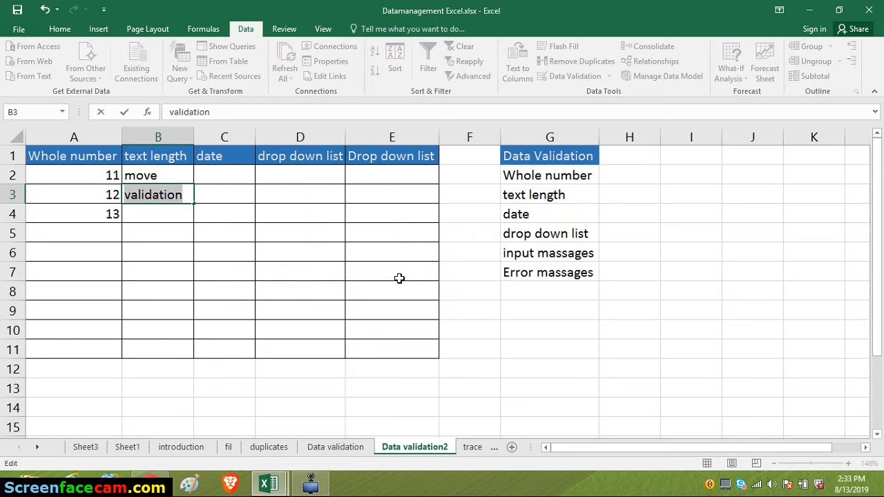
{"action": "key", "text": "BackSpace"}
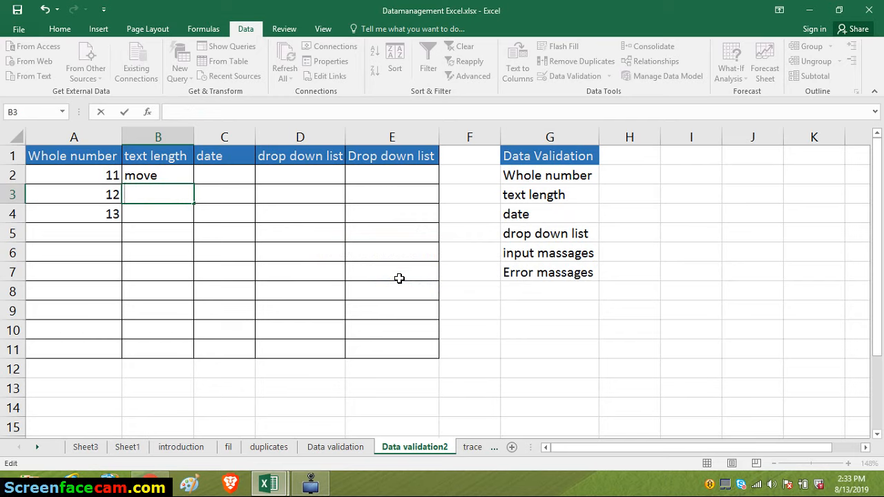
- Open the data validation settings for cell C2 in the date column and allow only Date values
{"action": "left_click", "coordinate": [232, 176]}
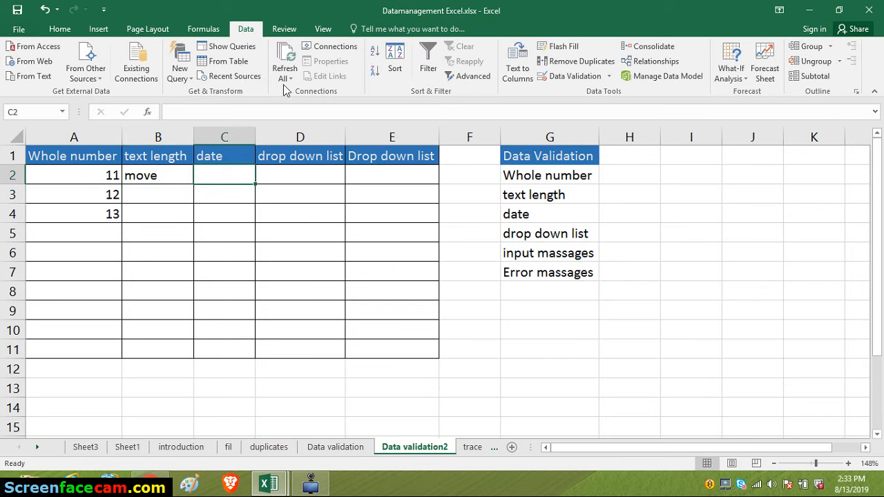
{"action": "left_click", "coordinate": [571, 75]}
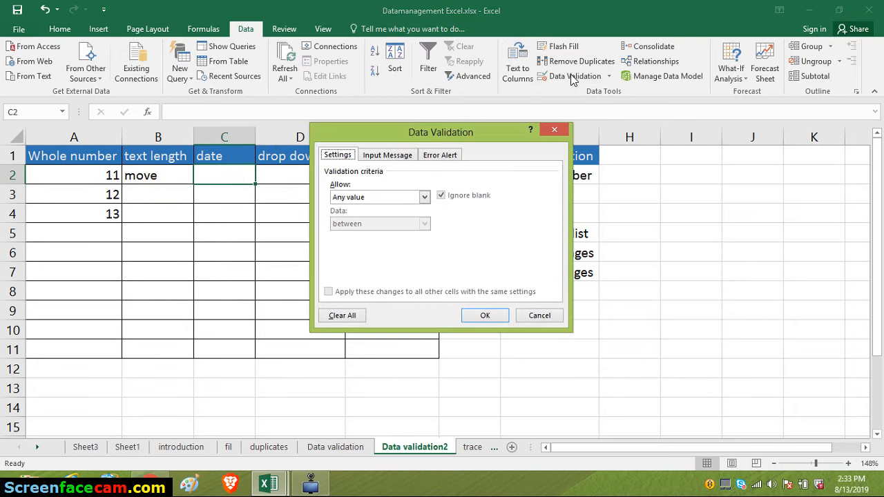
{"action": "left_click", "coordinate": [424, 197]}
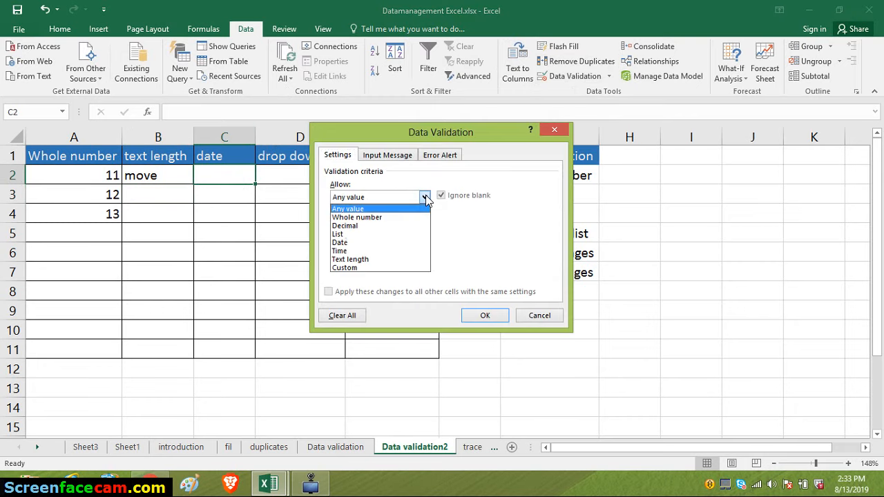
{"action": "left_click", "coordinate": [337, 250]}
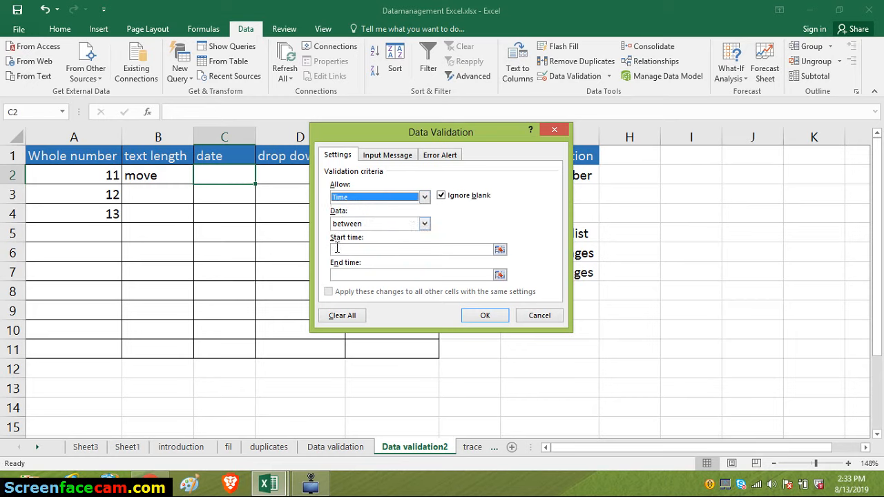
{"action": "left_click", "coordinate": [424, 197]}
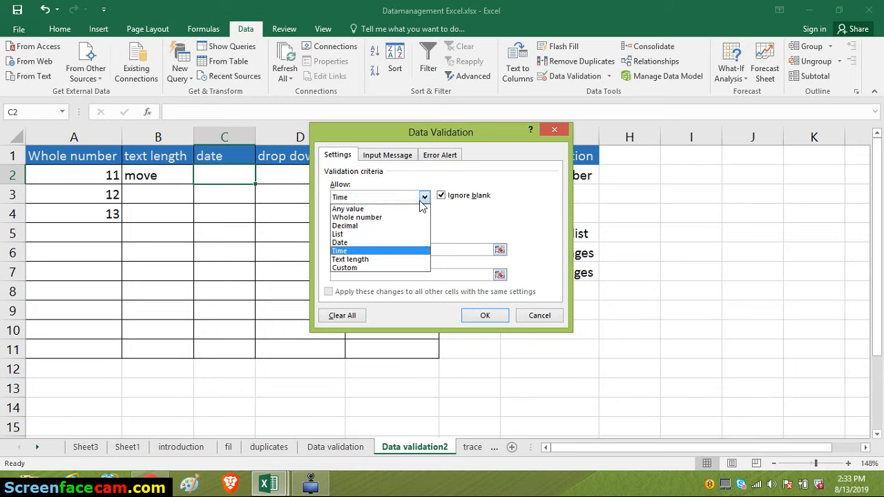
{"action": "left_click", "coordinate": [355, 243]}
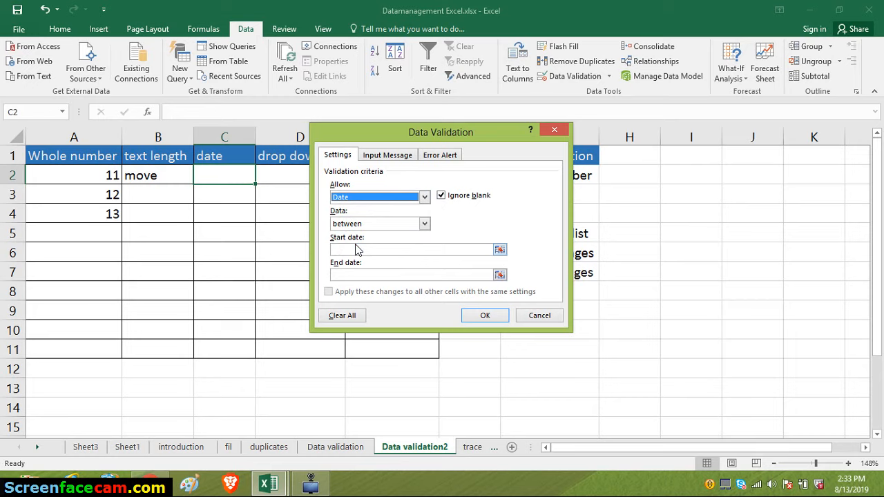
{"action": "left_click", "coordinate": [444, 249]}
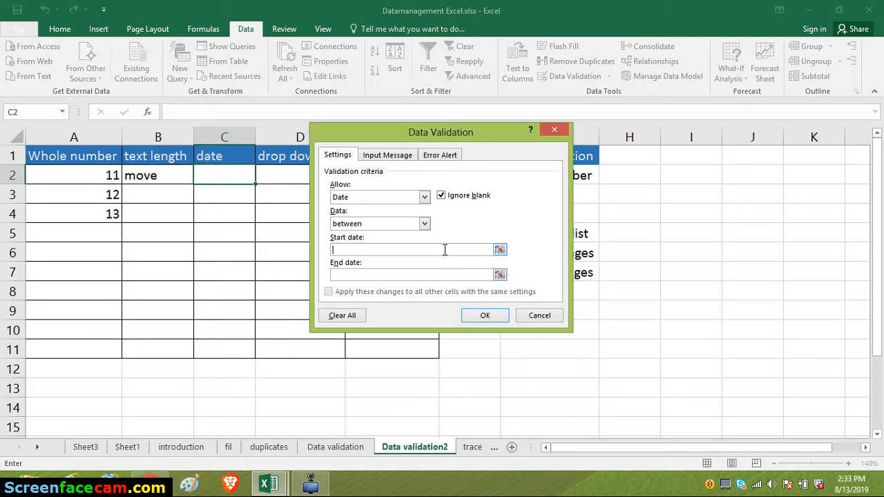
{"action": "left_click", "coordinate": [424, 224]}
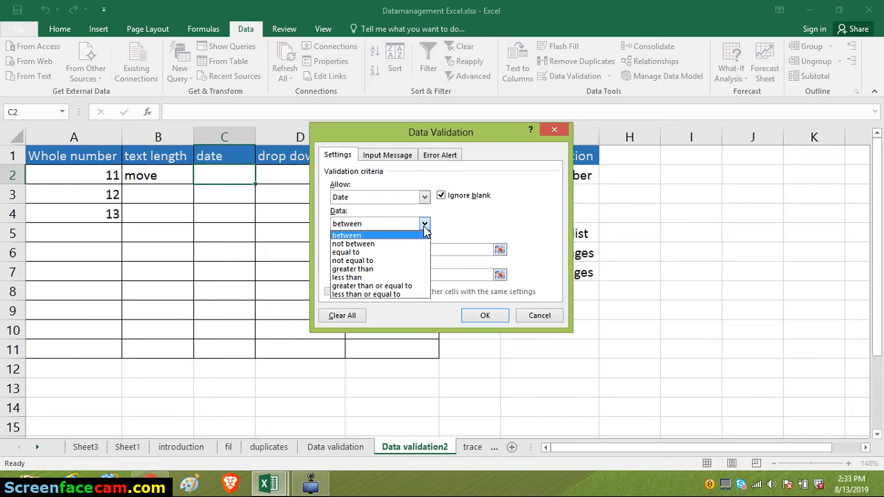
- Limit the allowed dates to between 2/2/2019 and 2/2/2020, and apply the validation rule
{"action": "left_click", "coordinate": [455, 247]}
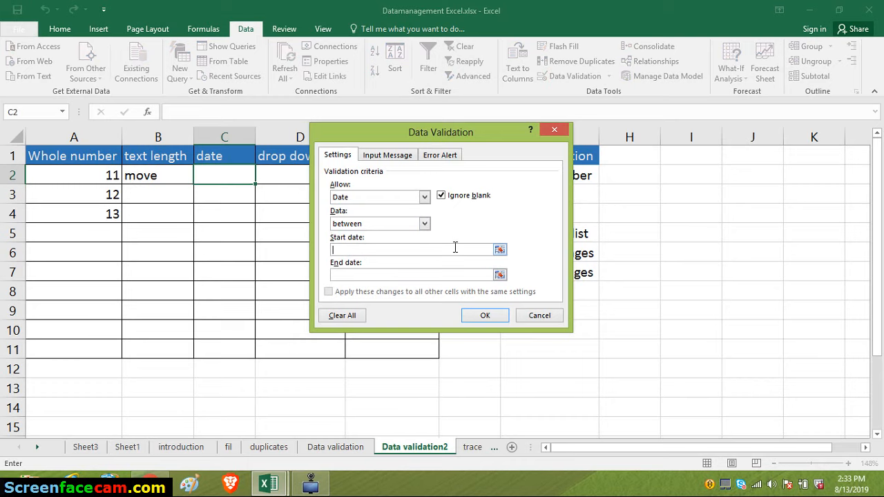
{"action": "type", "text": "2/2/2019"}
{"action": "left_click", "coordinate": [411, 276]}
{"action": "type", "text": "2/2/2020"}
{"action": "left_click", "coordinate": [485, 315]}
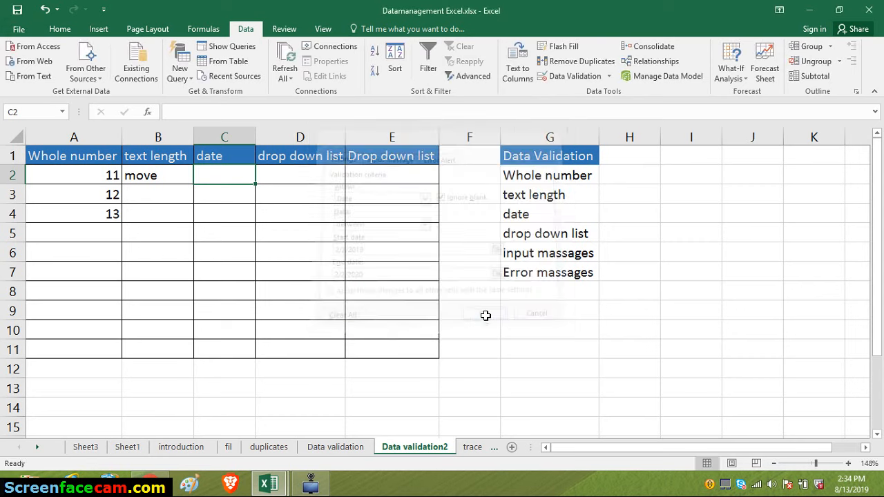
- Try entering the date 2/2/2017 in cell C2 to test the start date limit
{"action": "left_click", "coordinate": [208, 201]}
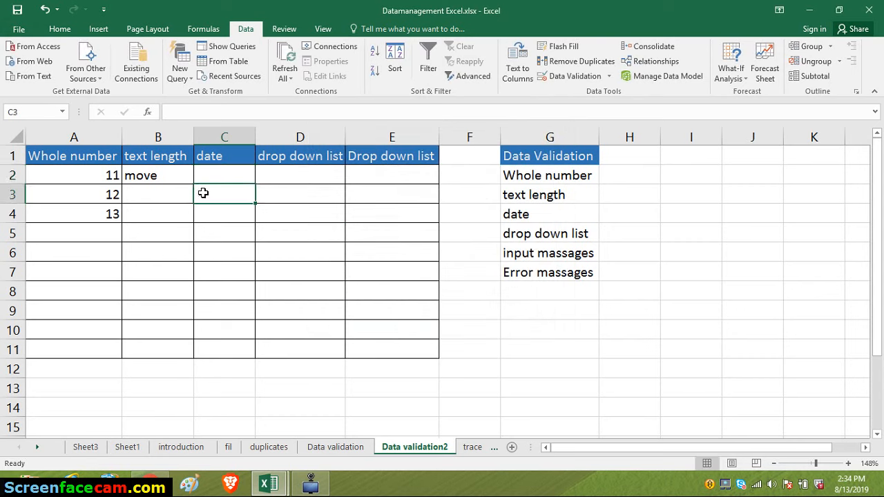
{"action": "left_click", "coordinate": [217, 176]}
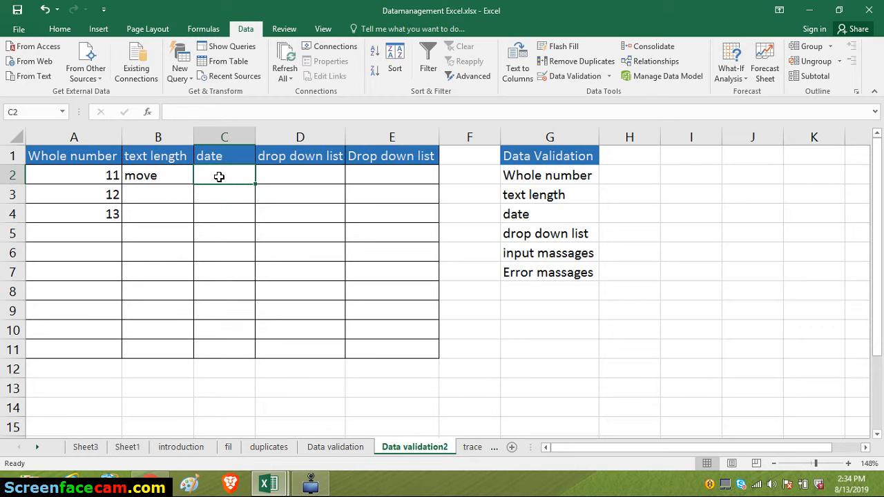
{"action": "type", "text": "2/"}
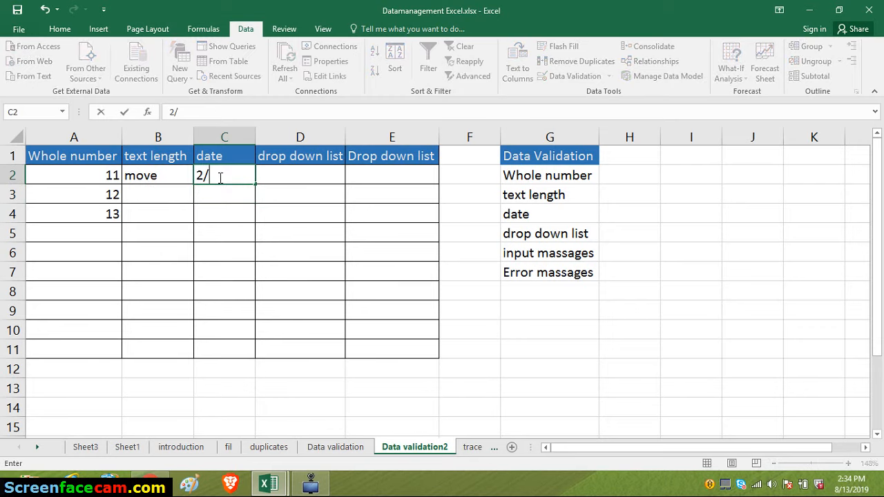
{"action": "type", "text": "2/2017"}
{"action": "key", "text": "Return"}
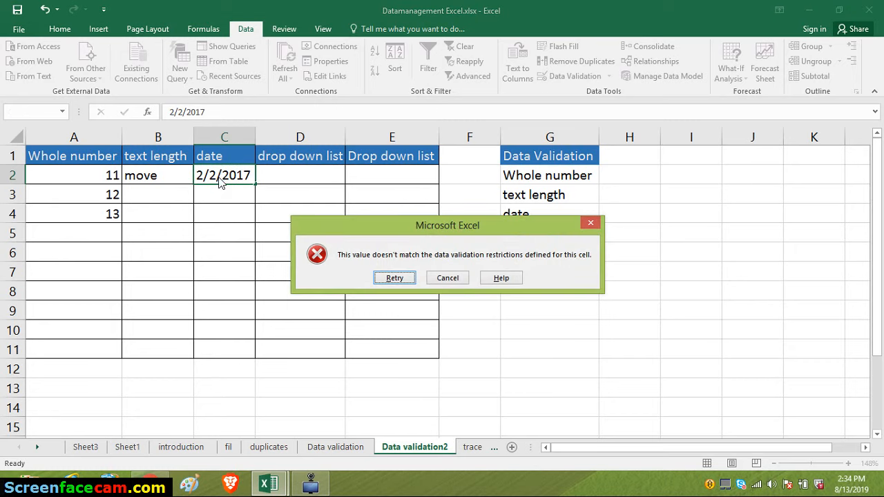
{"action": "left_click", "coordinate": [395, 277]}
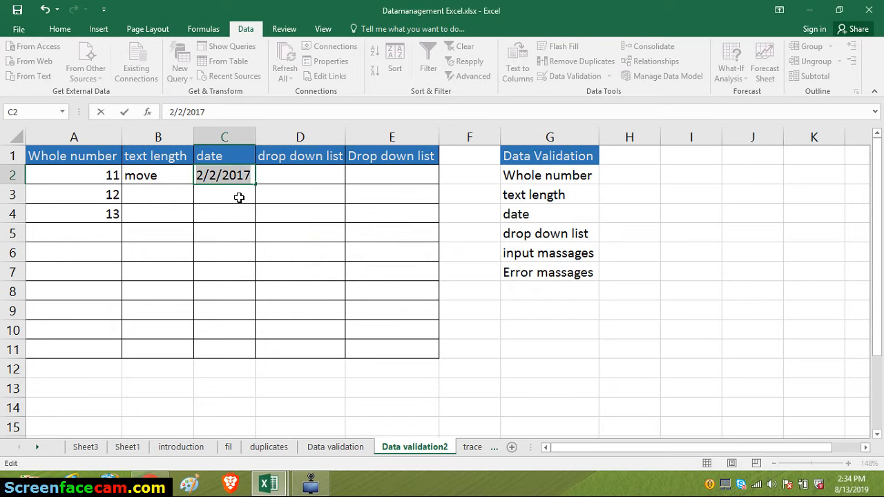
- Replace the rejected date in cell C2 with 2/2/2019 to test a value within the allowed range
{"action": "type", "text": "2"}
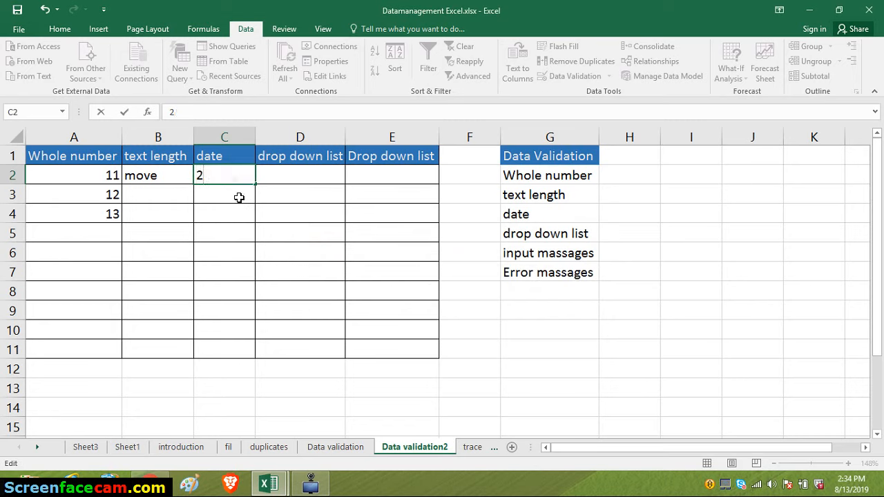
{"action": "type", "text": "/2/2019"}
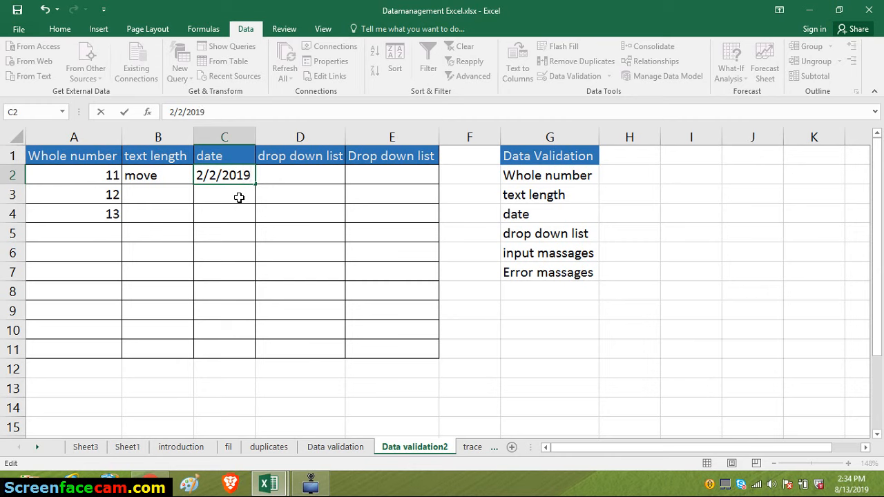
{"action": "key", "text": "Return"}
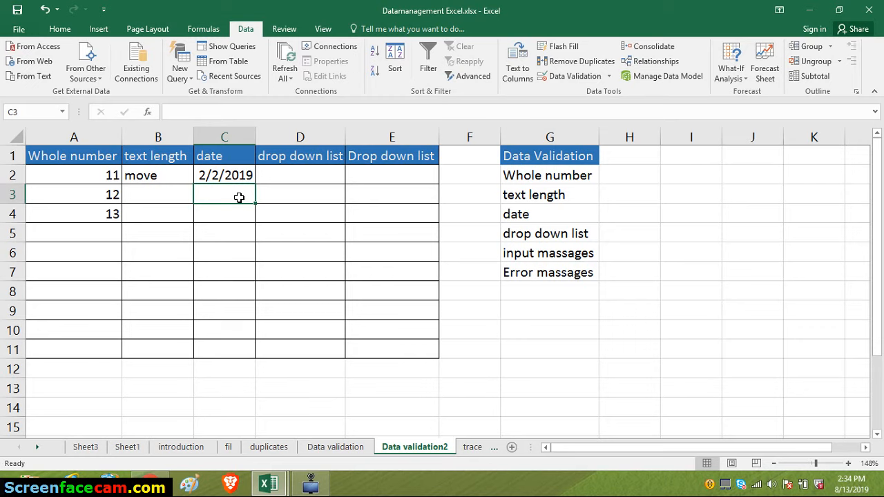
- Open the data validation settings for cell D2 in the first drop-down list column and allow only List values
{"action": "left_click", "coordinate": [288, 181]}
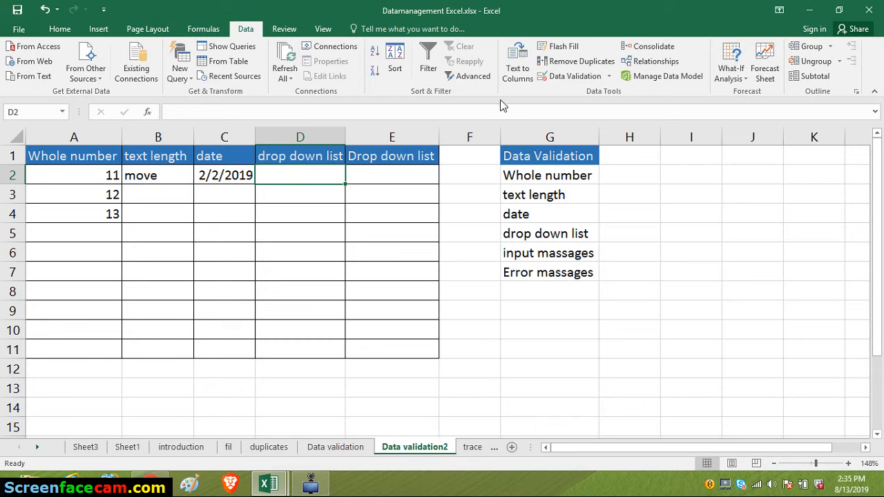
{"action": "left_click", "coordinate": [552, 76]}
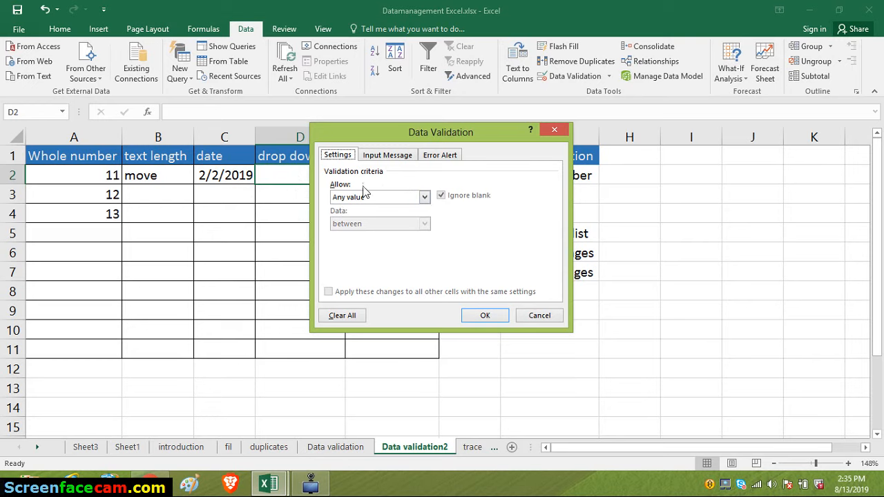
{"action": "left_click", "coordinate": [423, 197]}
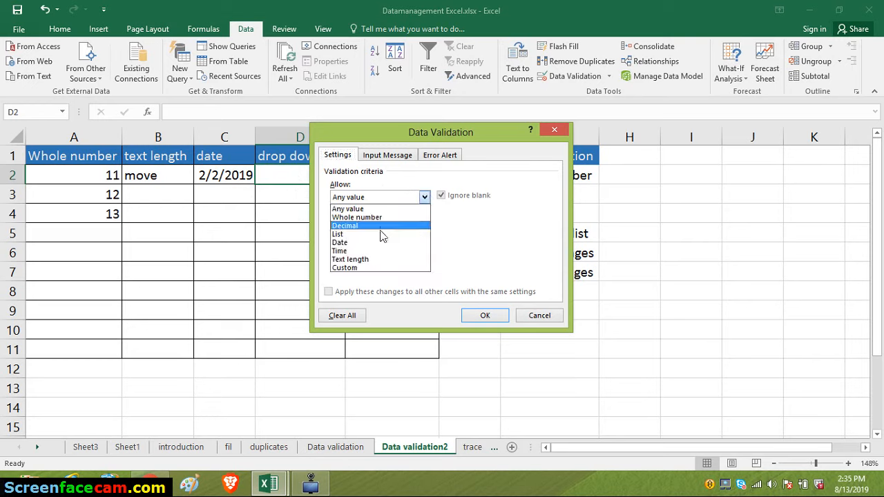
{"action": "left_click", "coordinate": [345, 234]}
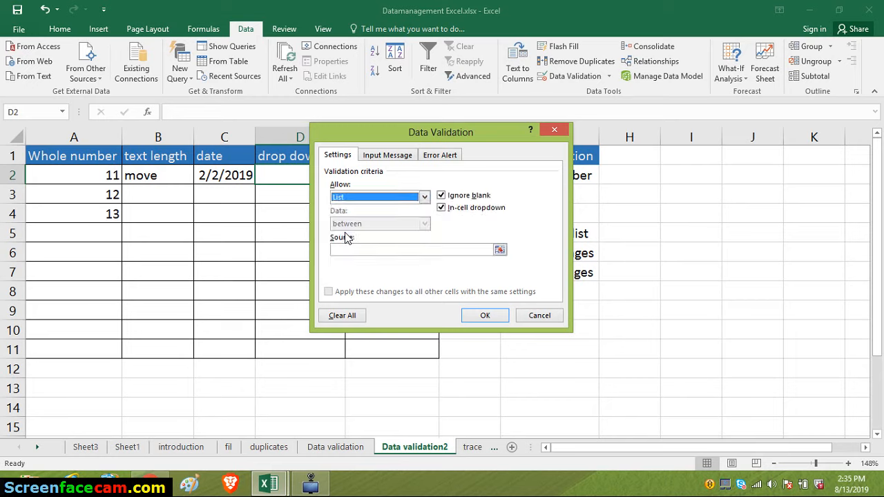
- Enter three comma-separated first names as the list source for cell D2 and apply the validation rule
{"action": "left_click", "coordinate": [365, 250]}
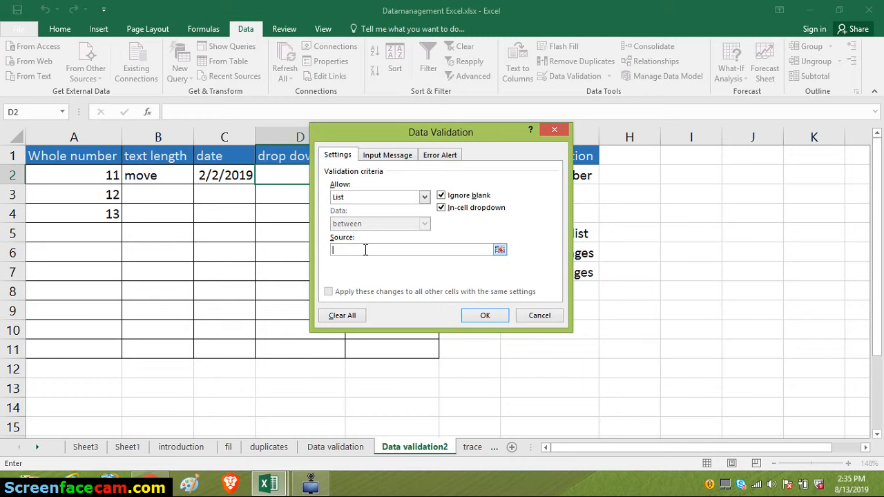
{"action": "type", "text": "Amos,Duncan,david"}
{"action": "left_click", "coordinate": [474, 316]}
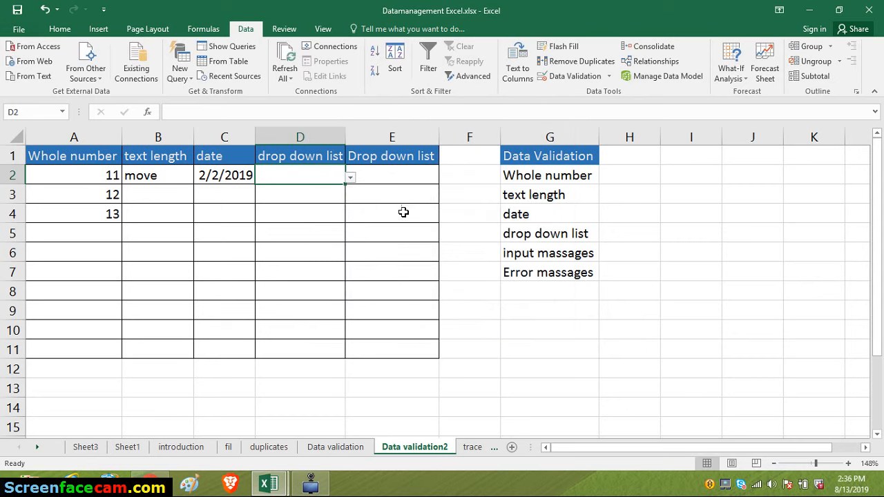
- Test the drop-down list in cell D2 by choosing the first name, and change the choice to the second name
{"action": "left_click", "coordinate": [351, 180]}
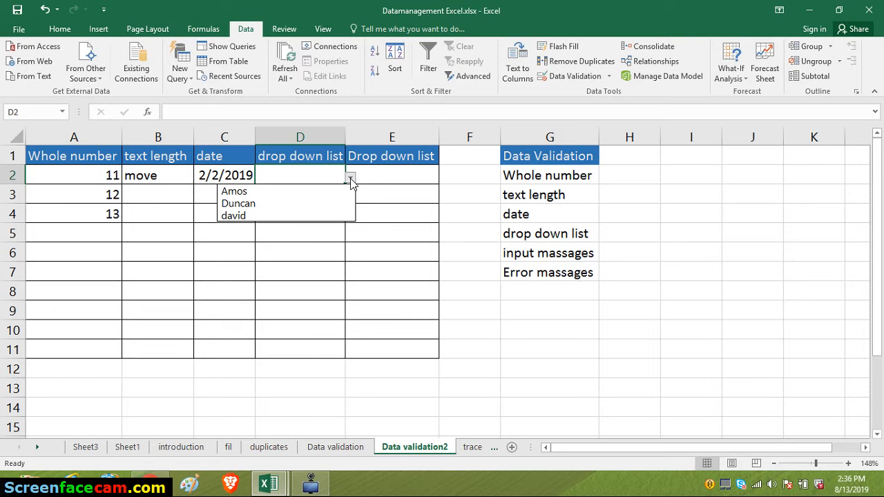
{"action": "left_click", "coordinate": [249, 192]}
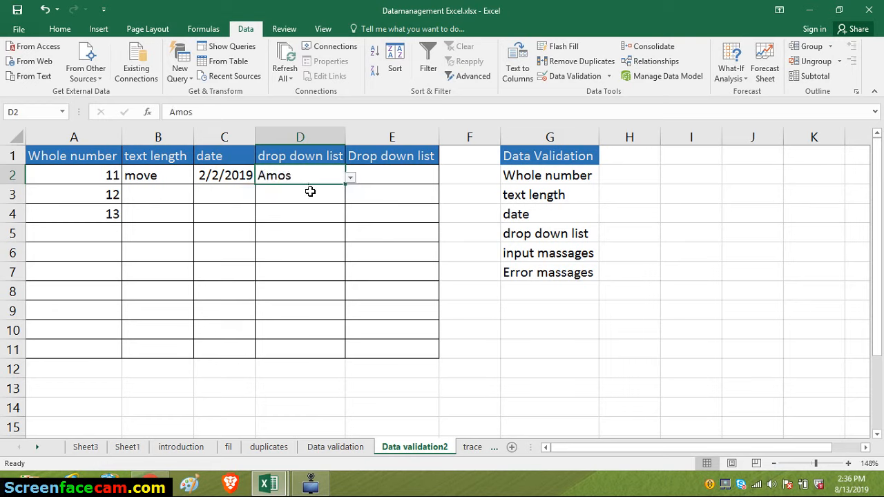
{"action": "left_click", "coordinate": [350, 178]}
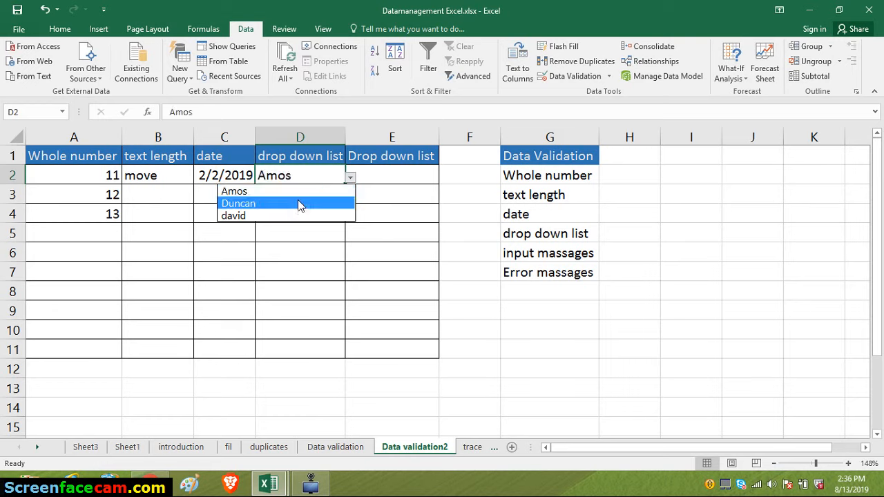
{"action": "left_click", "coordinate": [297, 203]}
{"action": "left_click", "coordinate": [311, 195]}
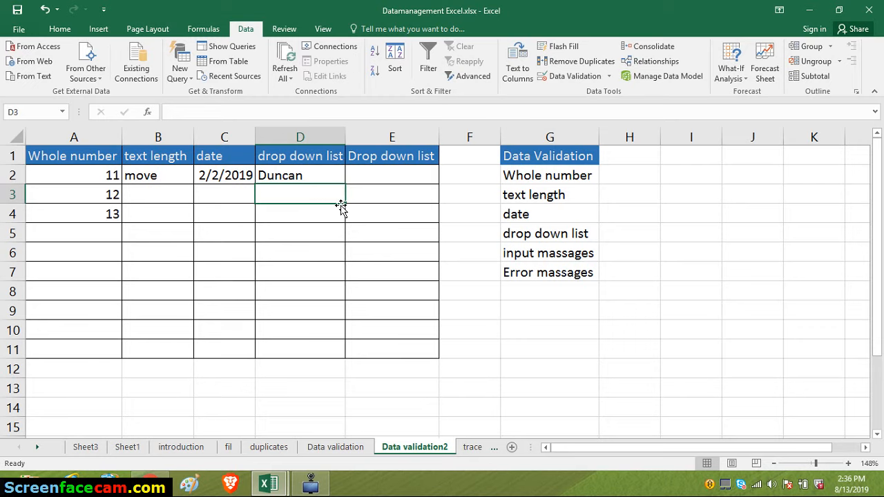
- Enter zambia, zimbabwe and kenya in cells H3 to H5 as source values for the second drop-down list
{"action": "left_click", "coordinate": [380, 172]}
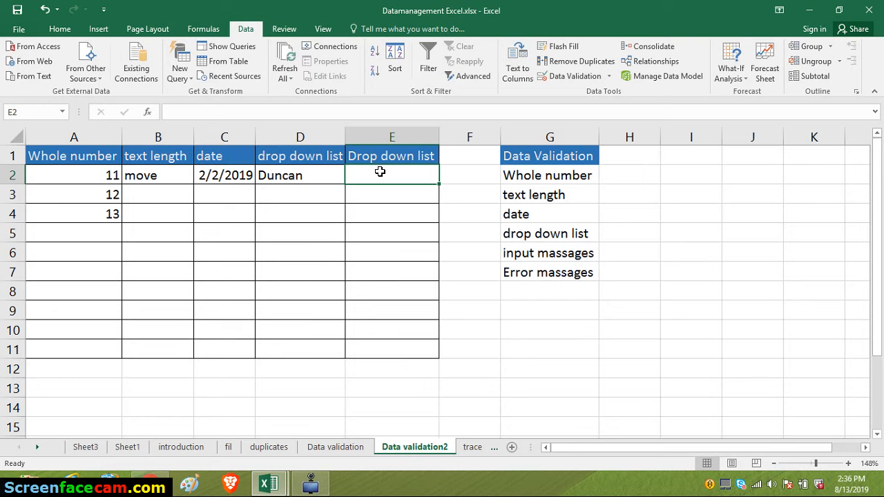
{"action": "left_click", "coordinate": [648, 196]}
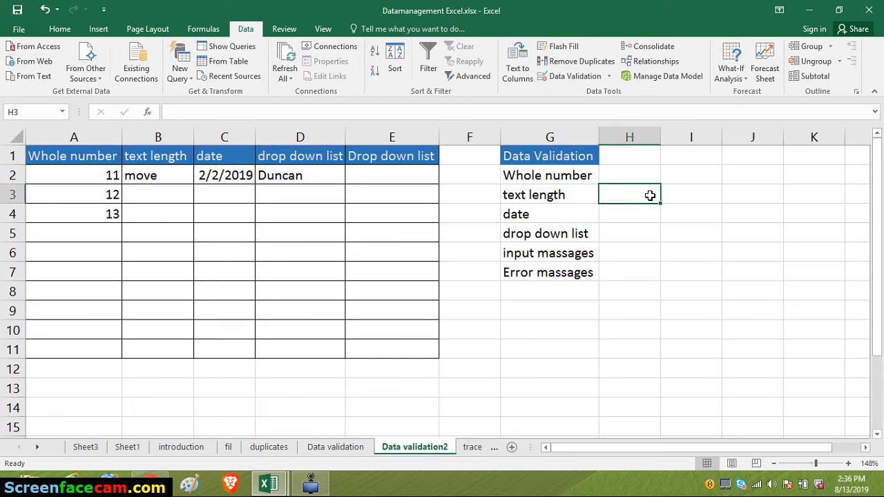
{"action": "type", "text": "zambia"}
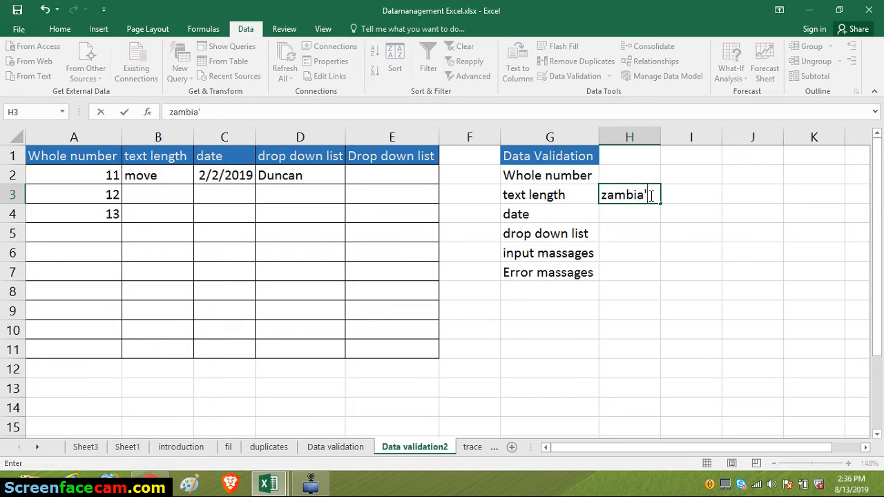
{"action": "key", "text": "Return"}
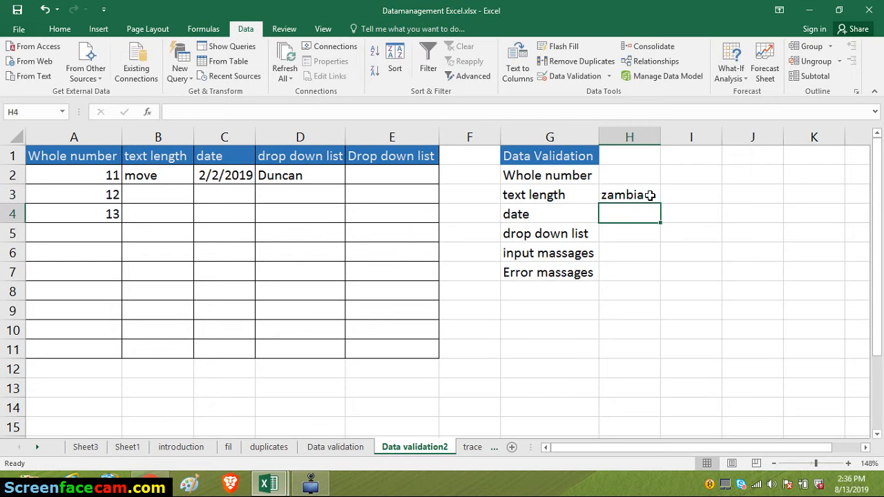
{"action": "type", "text": "zimba"}
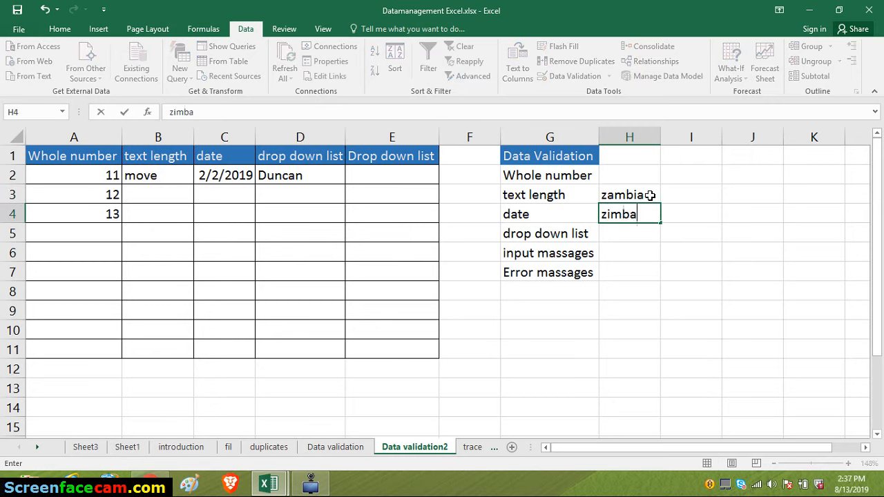
{"action": "type", "text": "bwe"}
{"action": "key", "text": "ctrl+Return"}
{"action": "key", "text": "Return"}
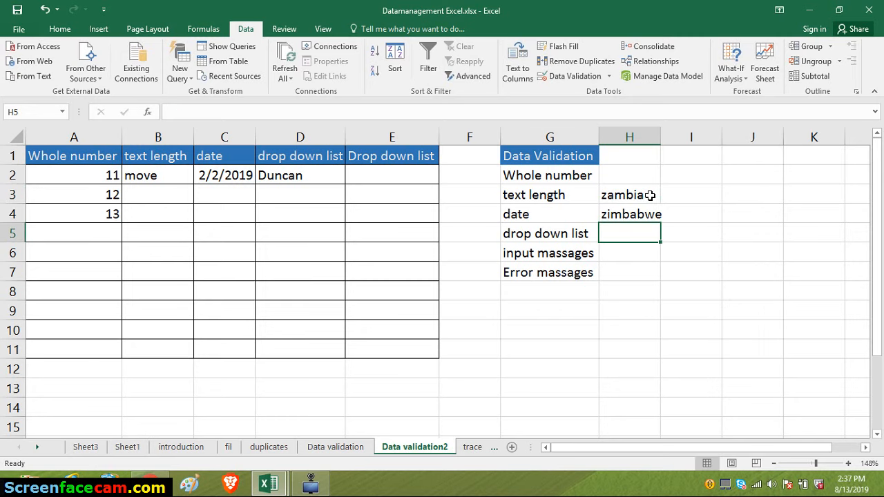
{"action": "type", "text": "kenya"}
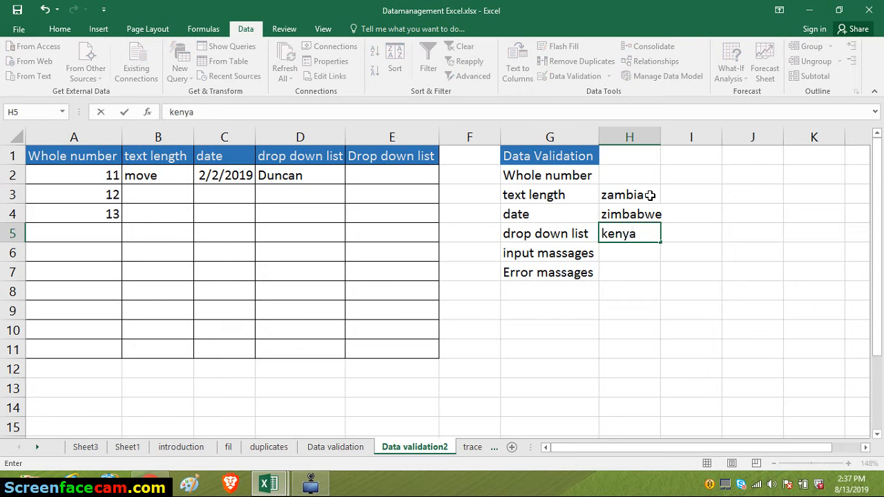
{"action": "key", "text": "Return"}
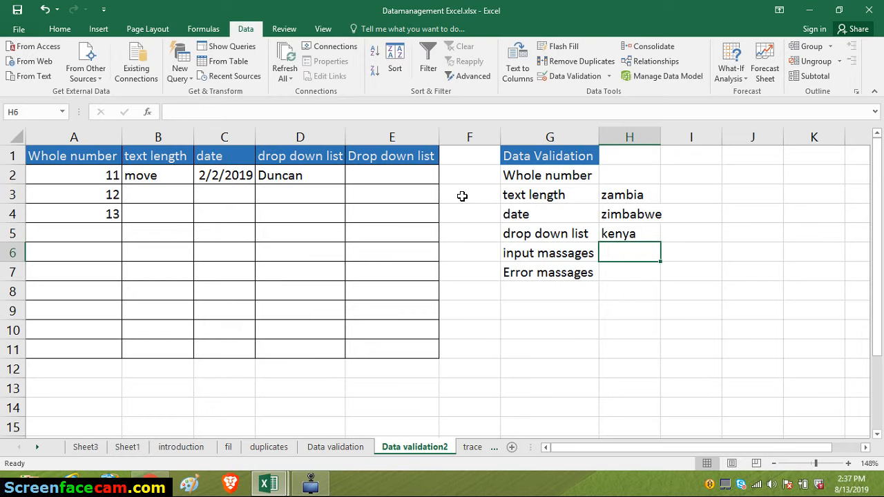
- Open the data validation settings for cells E2 to E7 and allow only List values
{"action": "left_click", "coordinate": [403, 177]}
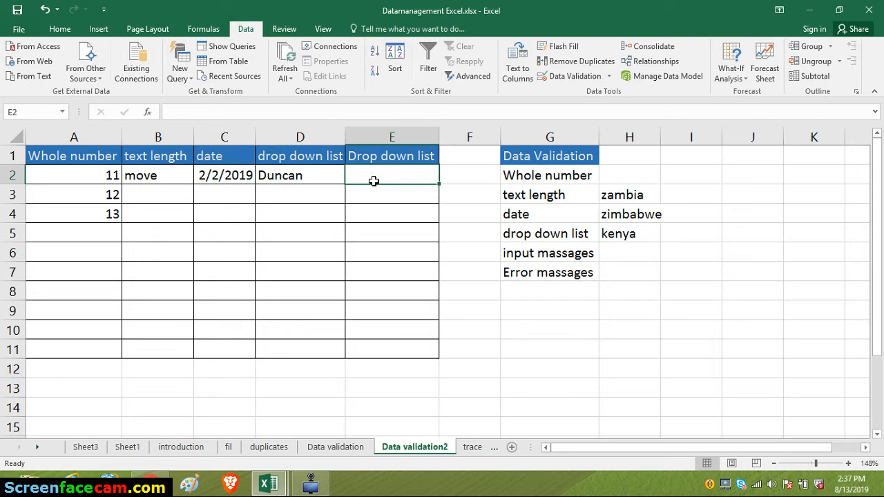
{"action": "left_click_drag", "start_coordinate": [387, 187], "coordinate": [386, 275]}
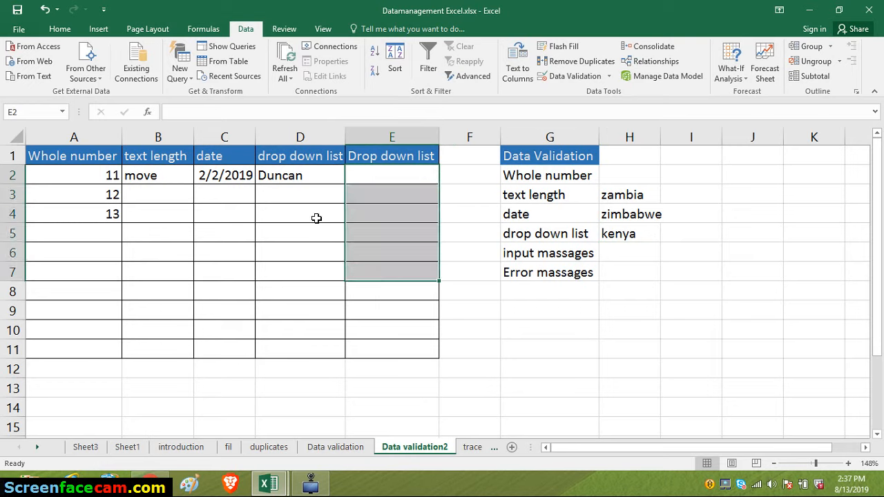
{"action": "left_click", "coordinate": [554, 77]}
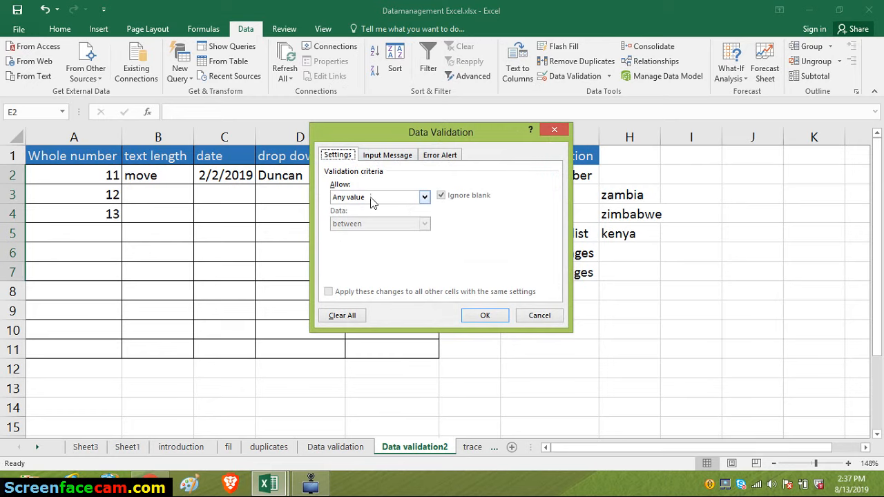
{"action": "left_click", "coordinate": [425, 198]}
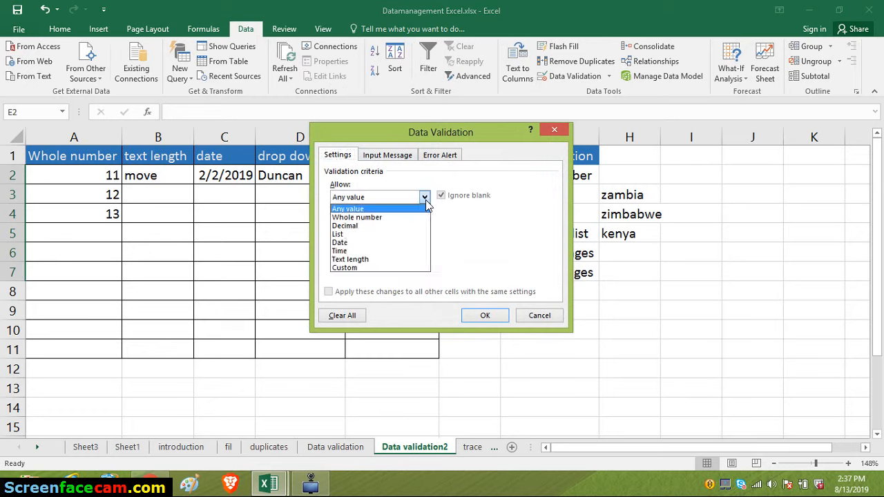
{"action": "left_click", "coordinate": [382, 234]}
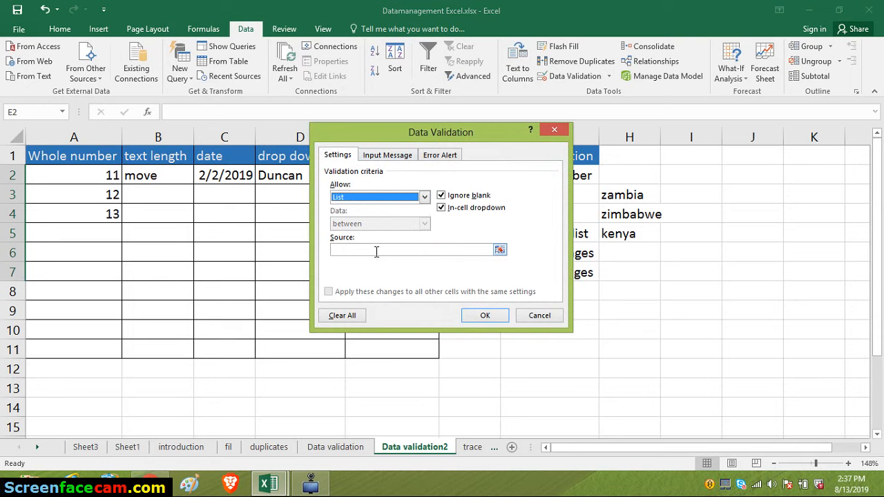
- Set the list source to the country cells =$H$3:$H$5 and apply the validation rule
{"action": "left_click", "coordinate": [500, 250]}
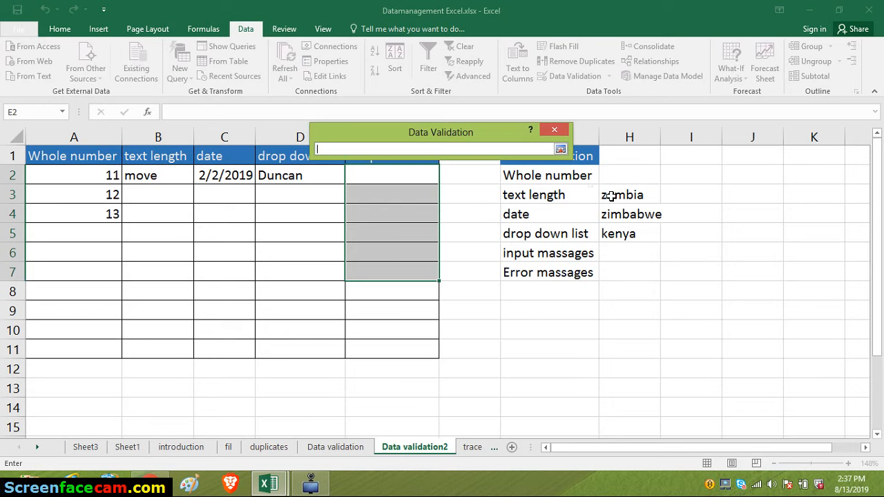
{"action": "left_click_drag", "start_coordinate": [615, 196], "coordinate": [617, 236]}
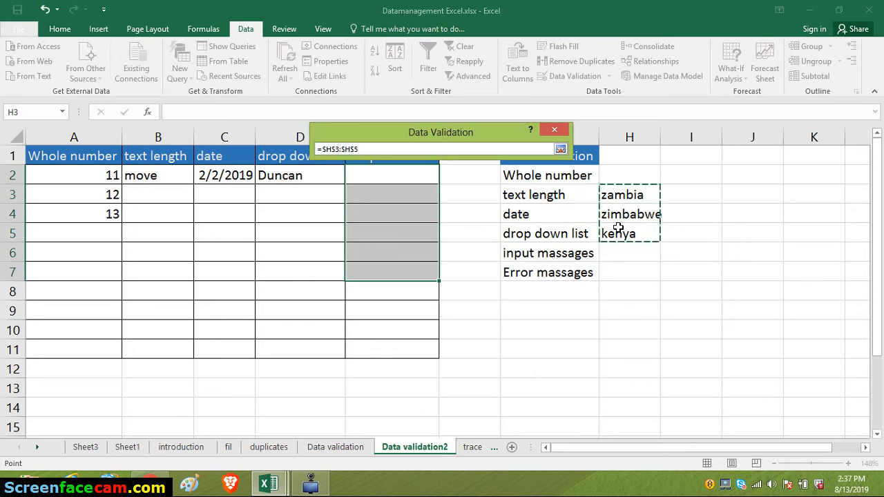
{"action": "left_click", "coordinate": [560, 149]}
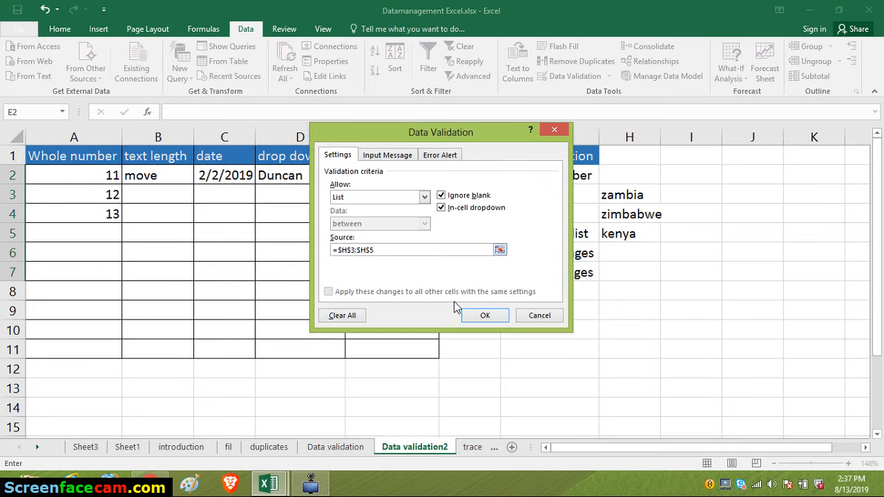
{"action": "left_click", "coordinate": [470, 314]}
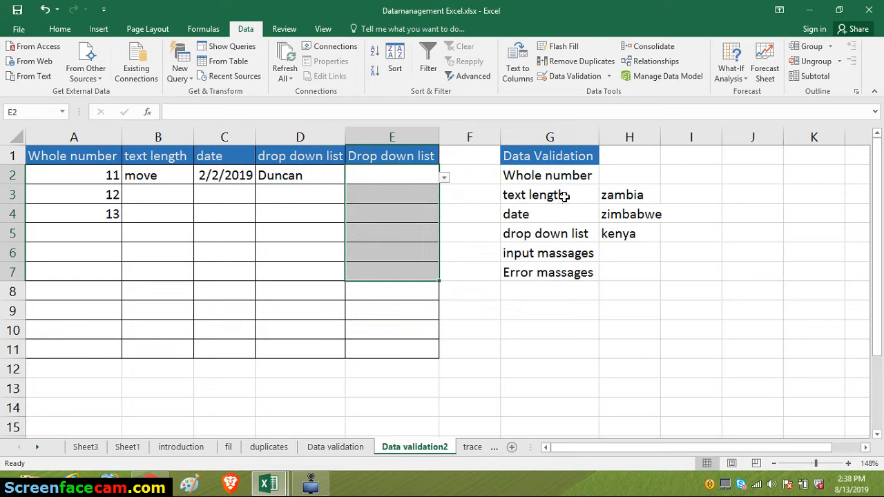
- Choose zimbabwe from the drop-down list in cell E2
{"action": "left_click", "coordinate": [391, 176]}
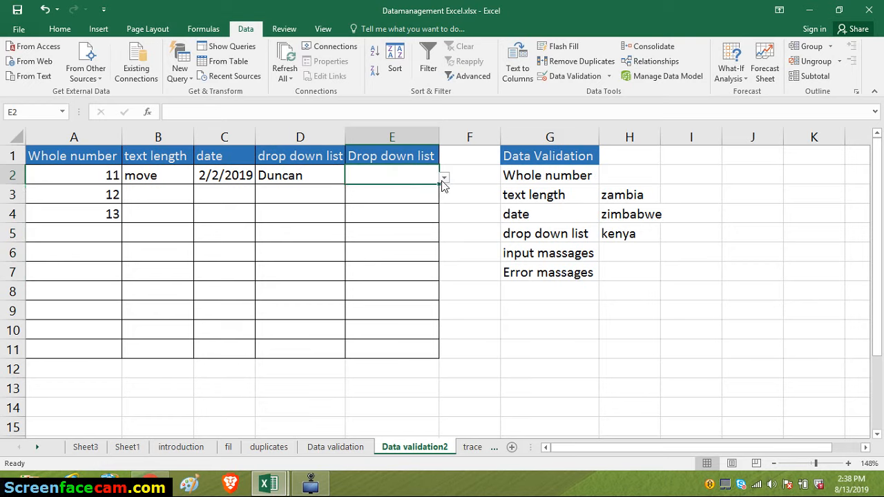
{"action": "left_click", "coordinate": [444, 177]}
{"action": "left_click", "coordinate": [357, 203]}
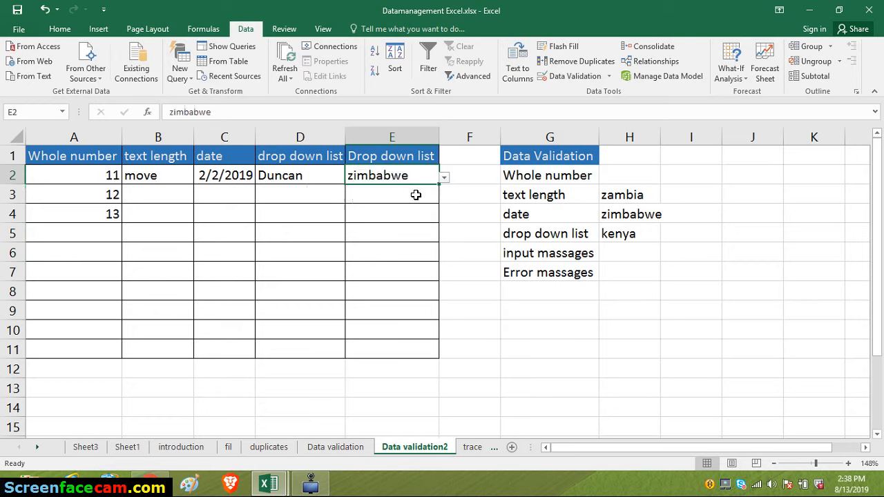
- Choose kenya from the drop-down list in cell E3
{"action": "left_click", "coordinate": [424, 194]}
{"action": "left_click", "coordinate": [448, 200]}
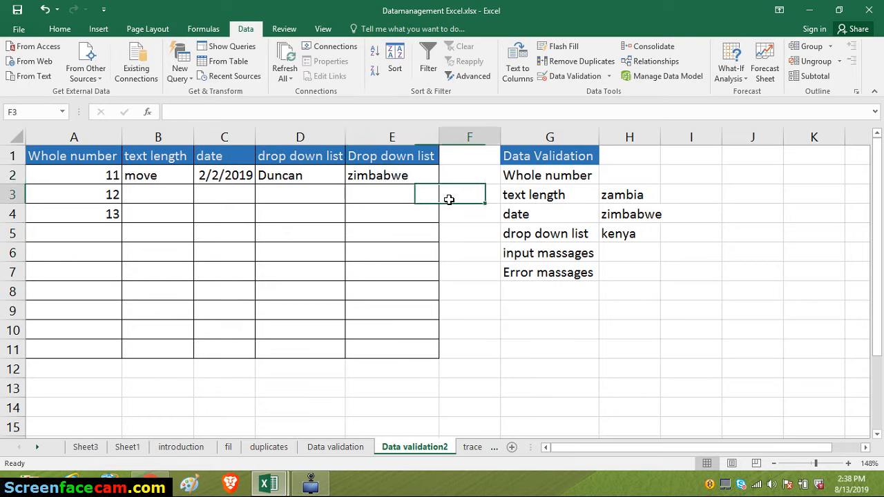
{"action": "left_click", "coordinate": [420, 197]}
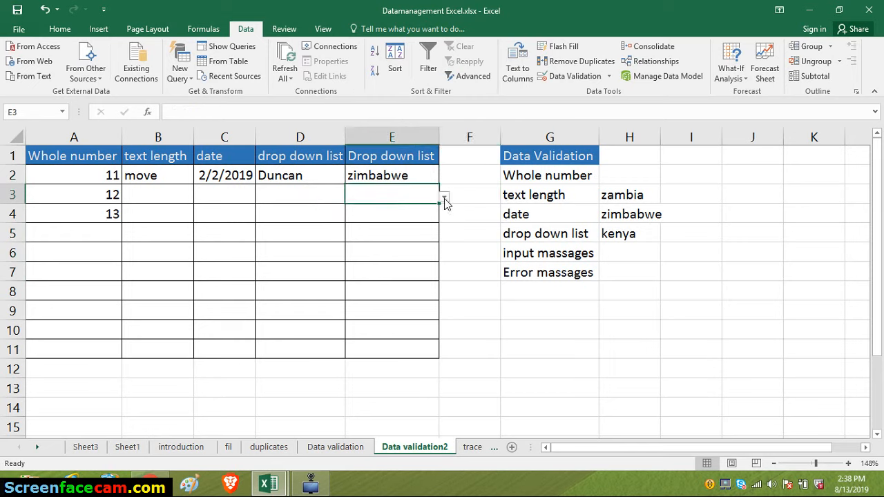
{"action": "left_click", "coordinate": [444, 198]}
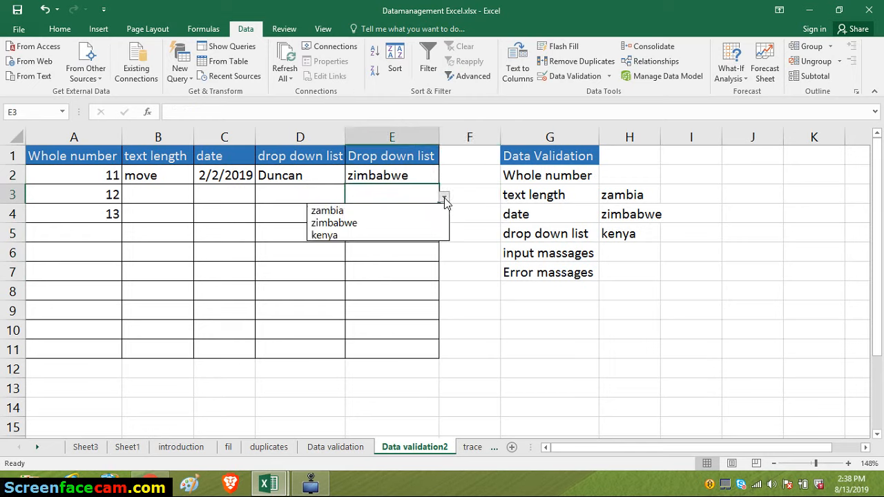
{"action": "left_click", "coordinate": [375, 235]}
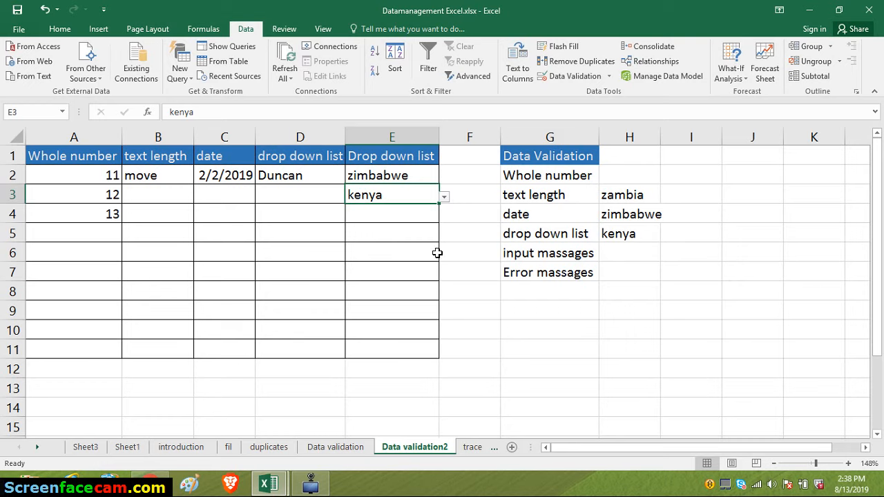
- Change the country in source cell H5 to knya to test the link with the drop-down list
{"action": "double_click", "coordinate": [619, 235]}
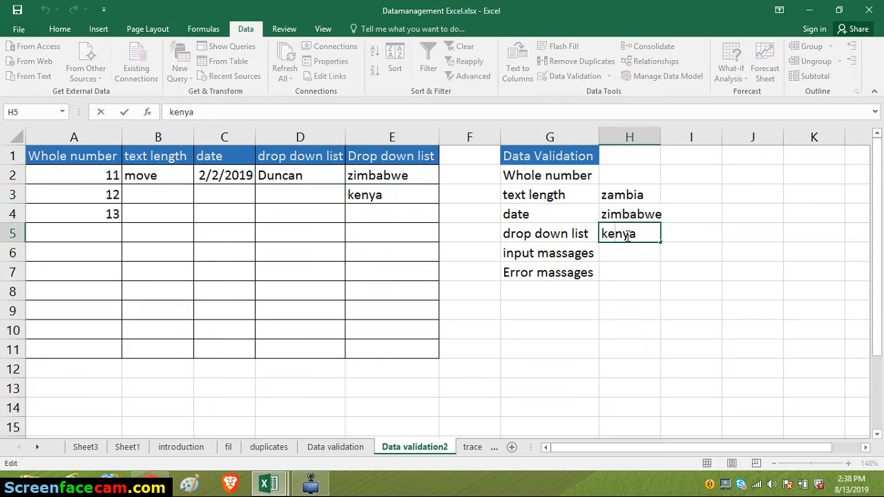
{"action": "key", "text": "BackSpace"}
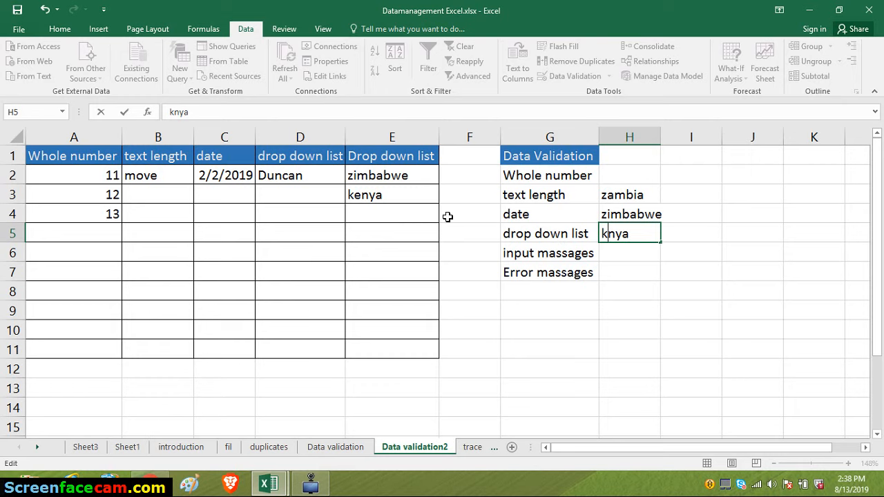
{"action": "left_click", "coordinate": [623, 253]}
{"action": "left_click", "coordinate": [622, 234]}
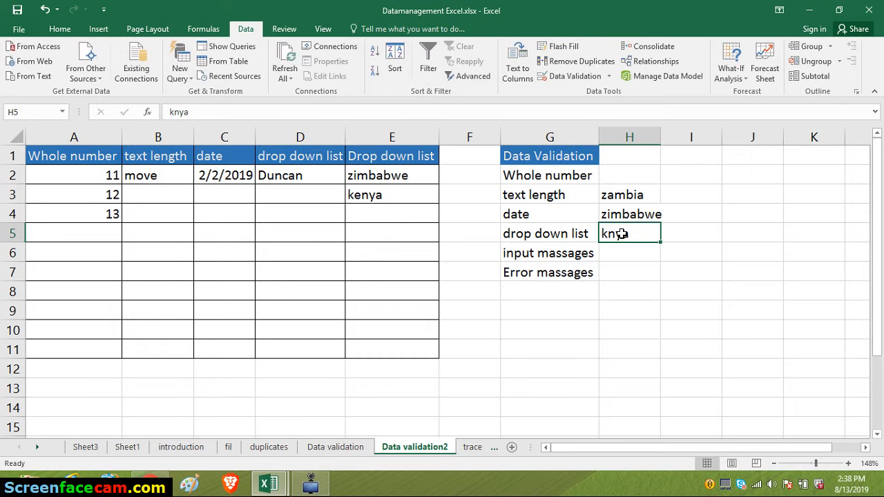
- Choose knya from the drop-down list in cell E4
{"action": "left_click", "coordinate": [432, 213]}
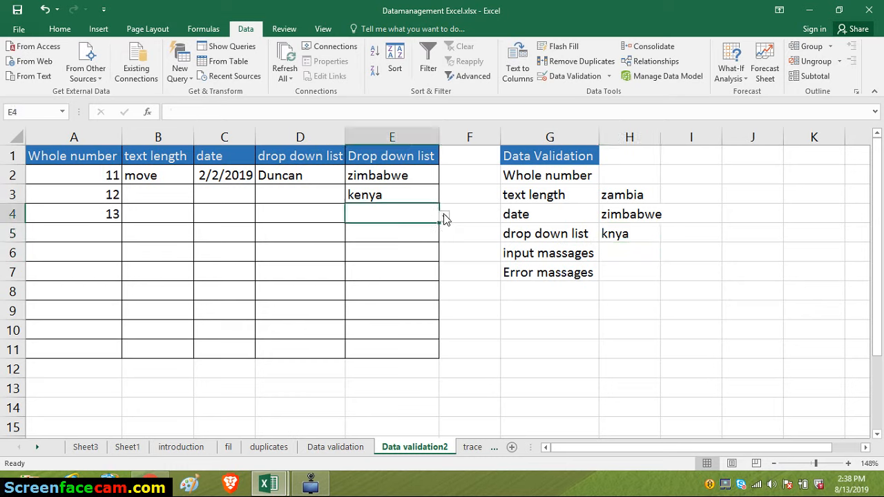
{"action": "left_click", "coordinate": [443, 217]}
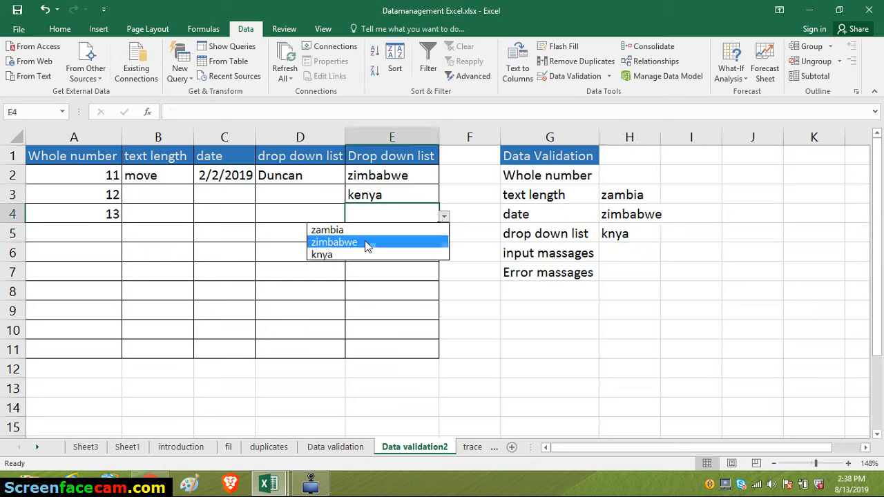
{"action": "left_click", "coordinate": [338, 256]}
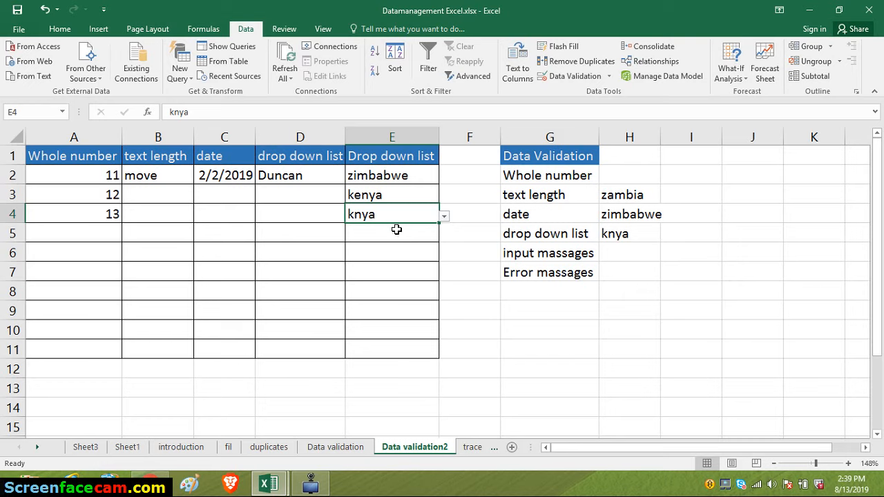
- Test the whole number rule by trying to enter 2 in cell A5, retry it once and discard the entry
{"action": "left_click", "coordinate": [105, 228]}
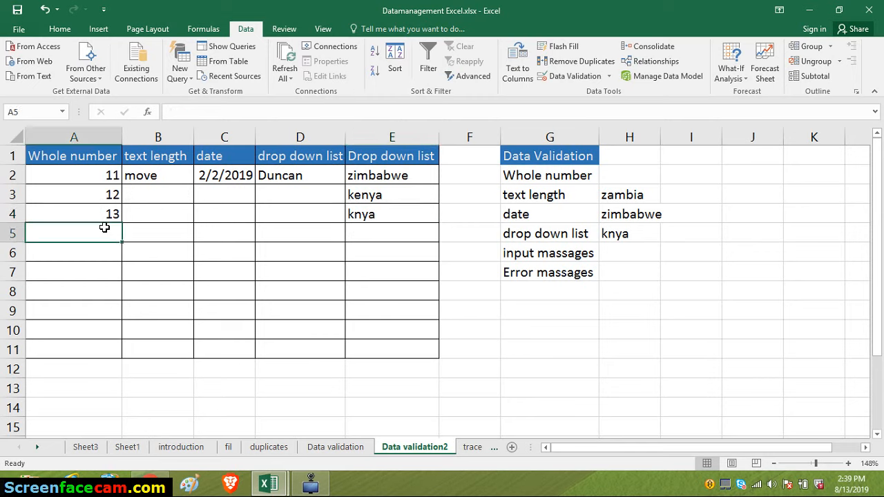
{"action": "type", "text": "2"}
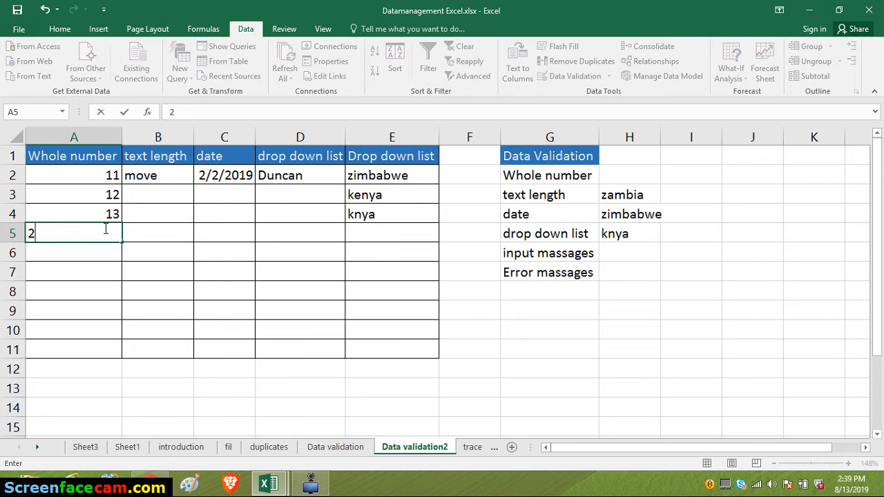
{"action": "key", "text": "Return"}
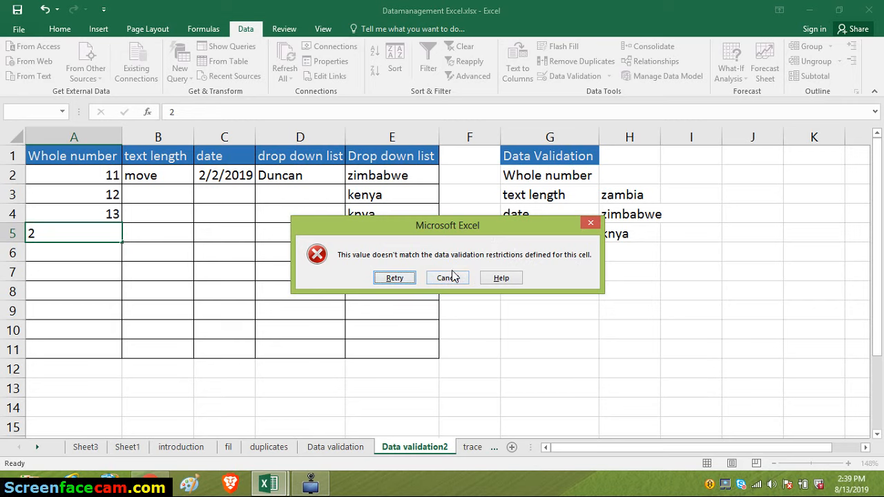
{"action": "left_click", "coordinate": [395, 278]}
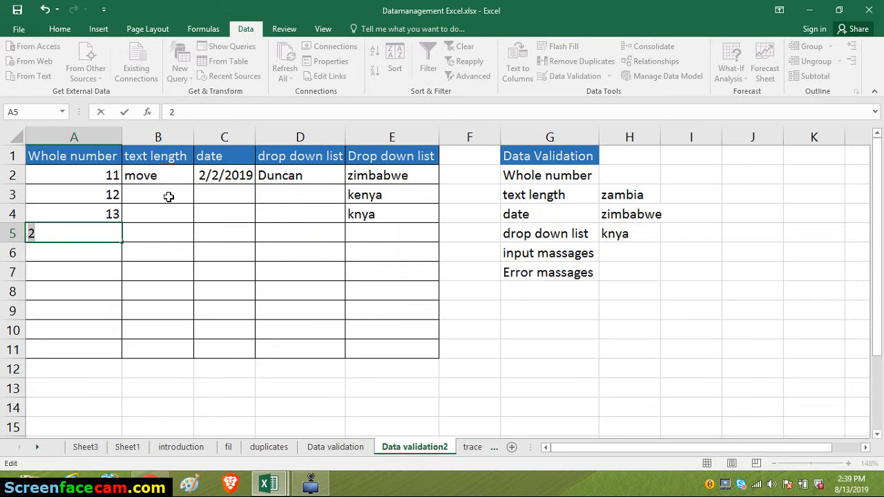
{"action": "key", "text": "Return"}
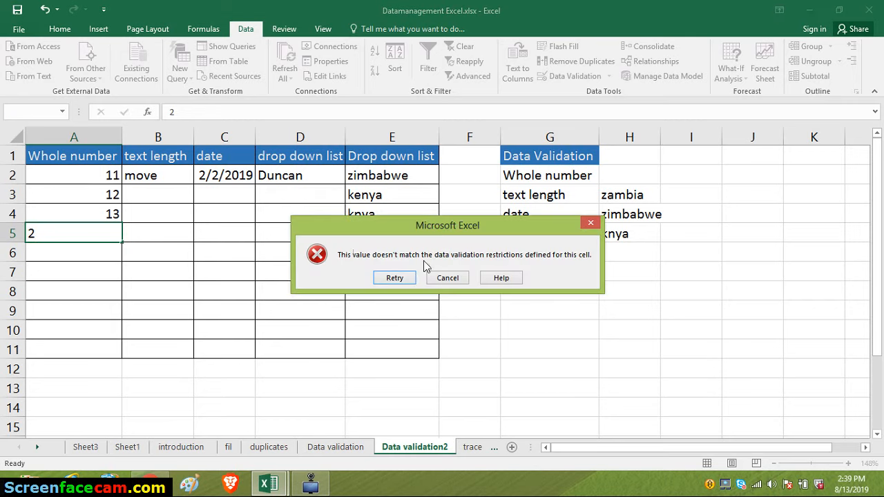
{"action": "left_click", "coordinate": [456, 276]}
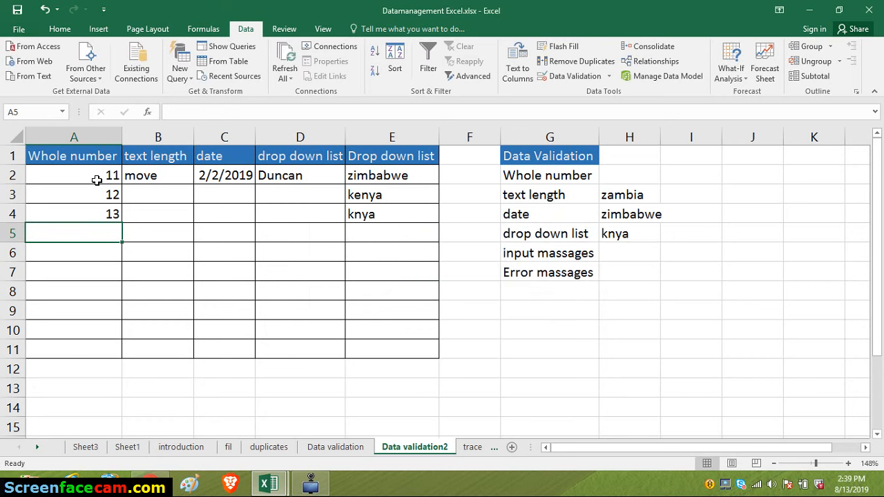
- Open the data validation error alert for cells A2 to A6 and title it "Wrong number"
{"action": "left_click", "coordinate": [96, 175]}
{"action": "left_click_drag", "start_coordinate": [96, 175], "coordinate": [91, 257]}
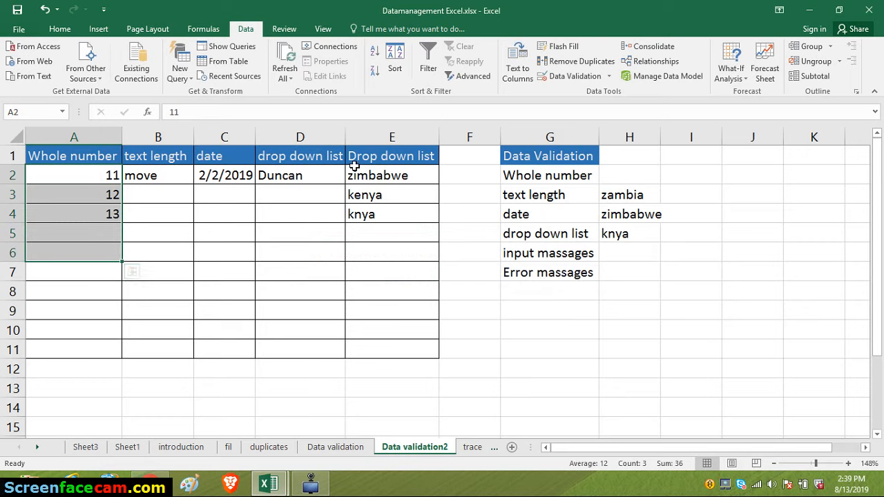
{"action": "left_click", "coordinate": [593, 78]}
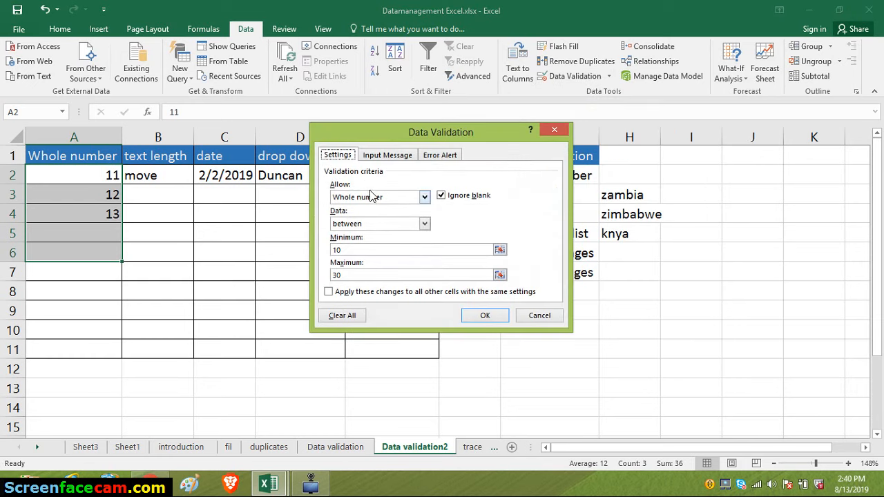
{"action": "left_click", "coordinate": [440, 155]}
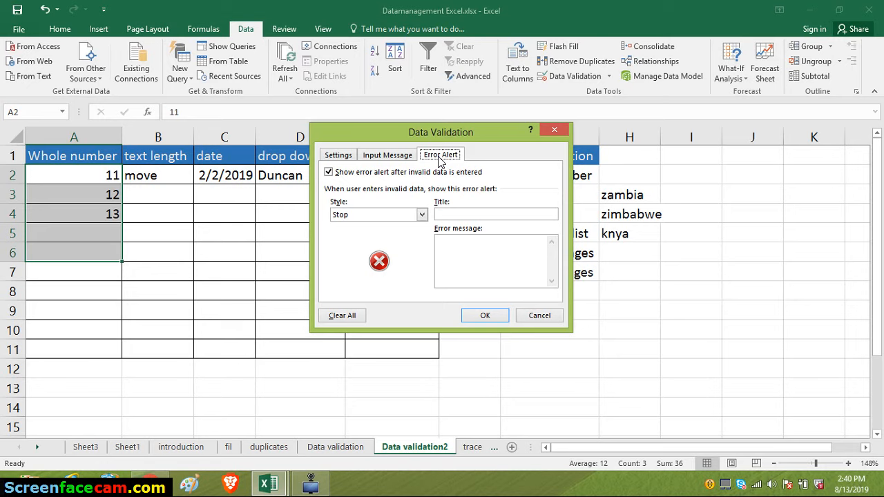
{"action": "left_click", "coordinate": [448, 214]}
{"action": "type", "text": "W"}
{"action": "type", "text": "rong"}
{"action": "type", "text": " number"}
- Set the error message to "Please enter digits that are between 10 and 30" and apply the alert
{"action": "type", "text": "Pl"}
{"action": "type", "text": "ease "}
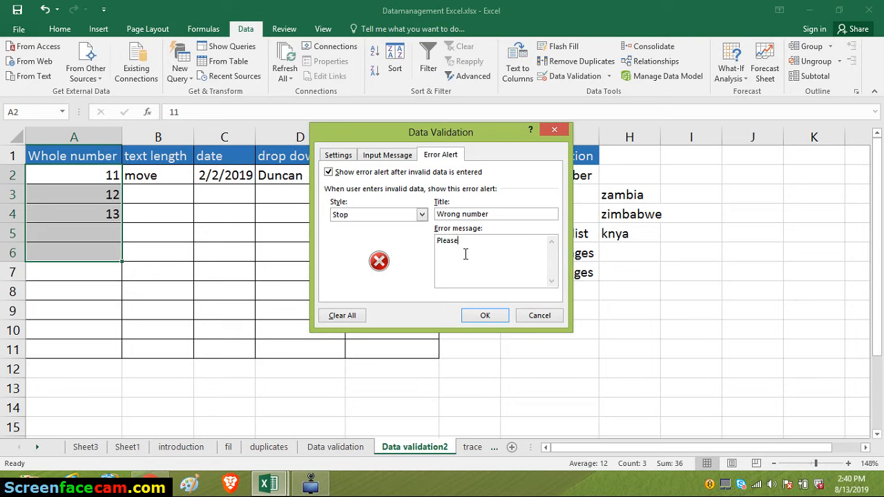
{"action": "type", "text": "enter digits that are between 10 and 30"}
{"action": "left_click", "coordinate": [484, 316]}
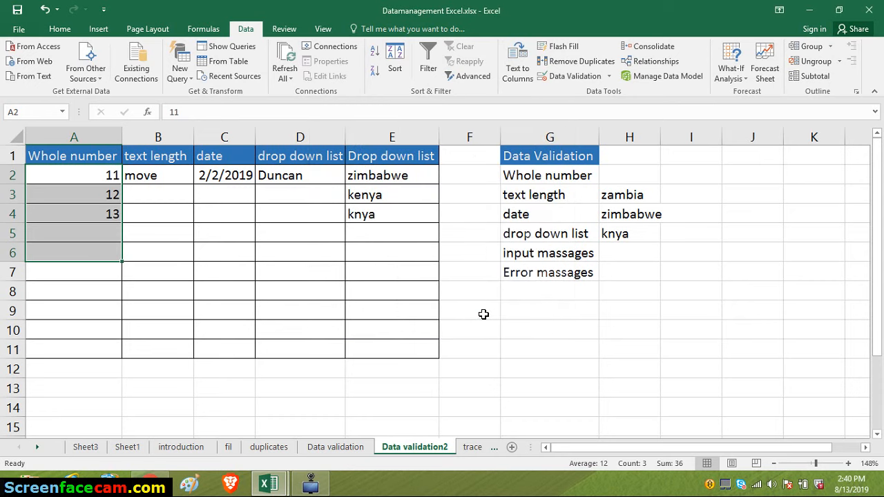
- Test the custom error alert by trying to enter 1 in cell A5, then discard the entry
{"action": "left_click", "coordinate": [103, 233]}
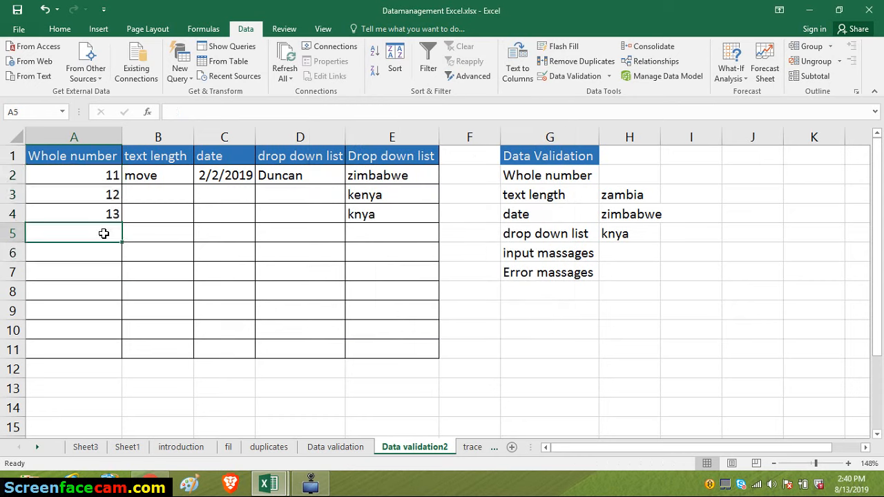
{"action": "type", "text": "1"}
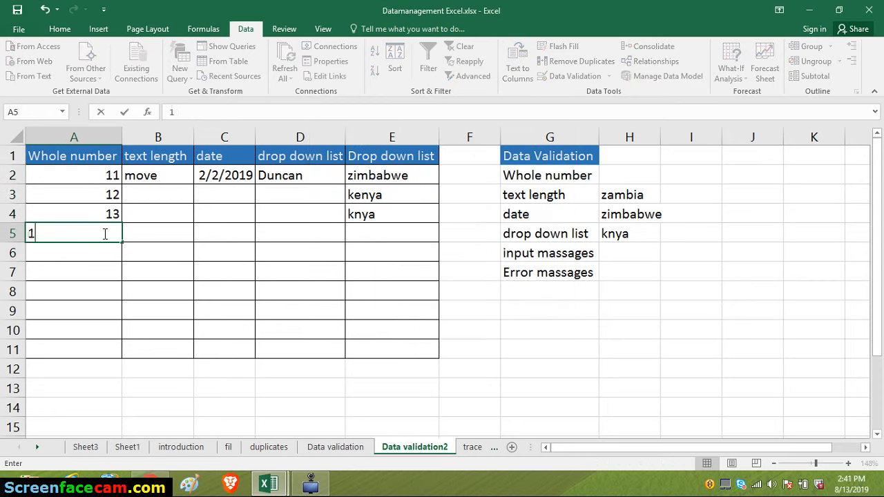
{"action": "key", "text": "Return"}
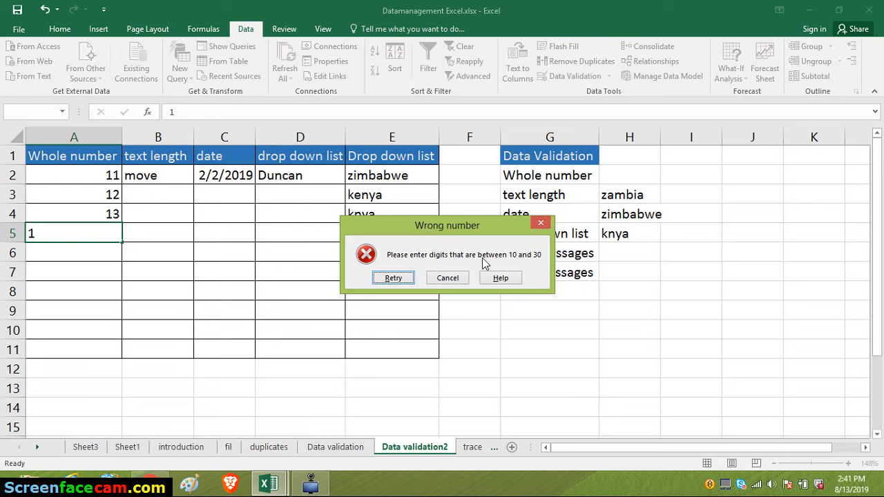
{"action": "left_click", "coordinate": [442, 278]}
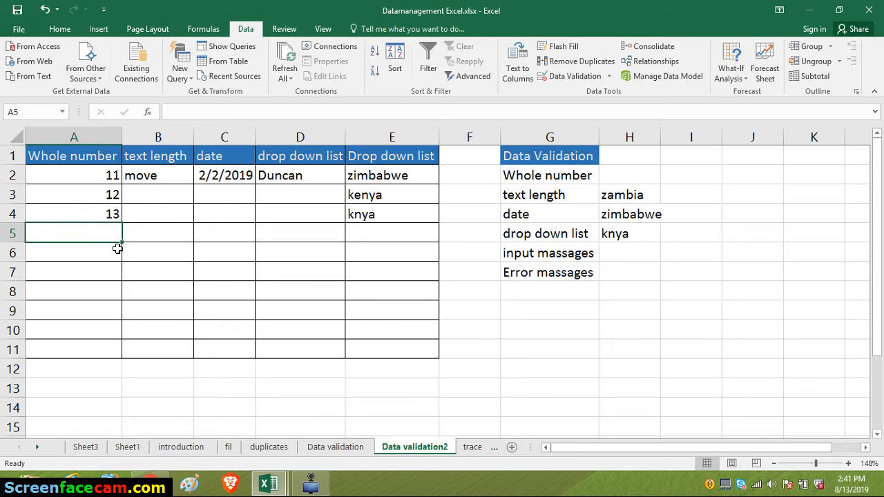
- Open the data validation input message for cells A2 to A6 and title it "instructions"
{"action": "left_click", "coordinate": [109, 176]}
{"action": "left_click_drag", "start_coordinate": [108, 176], "coordinate": [104, 258]}
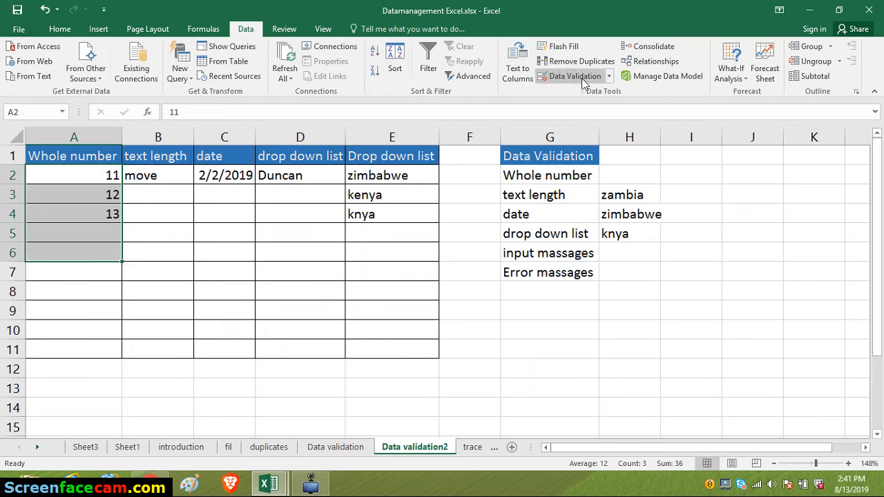
{"action": "left_click", "coordinate": [608, 78]}
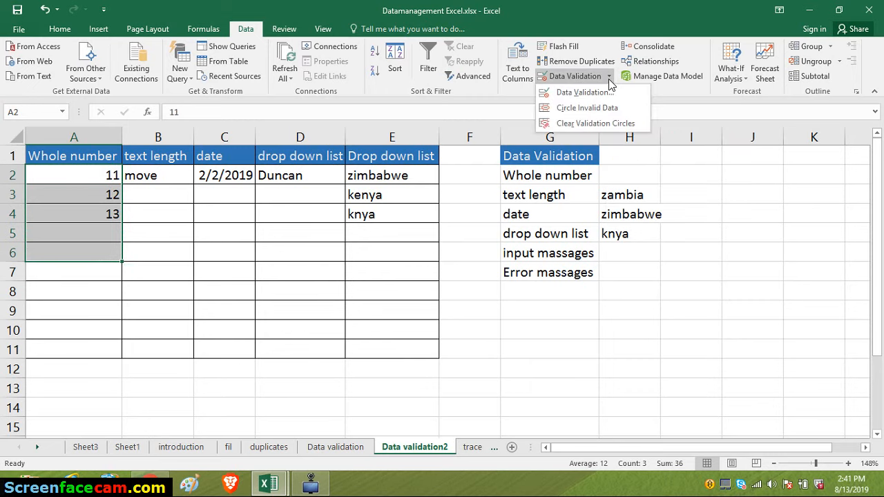
{"action": "left_click", "coordinate": [585, 78]}
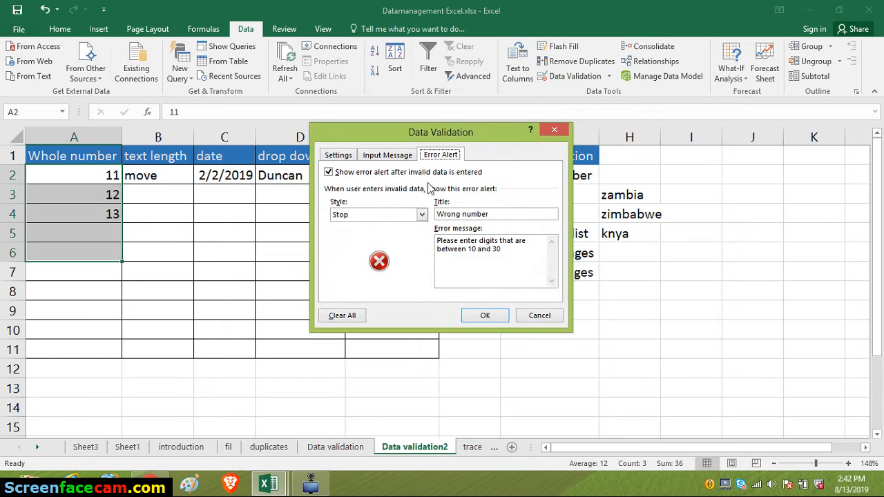
{"action": "left_click", "coordinate": [398, 157]}
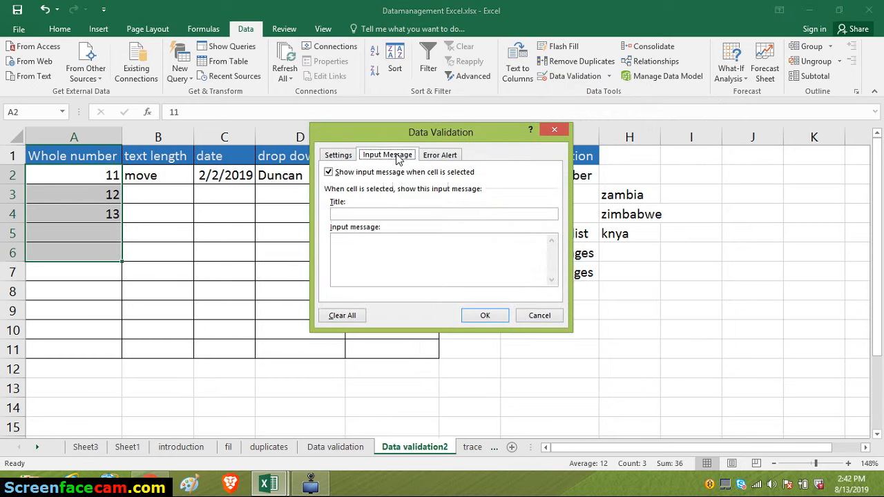
{"action": "left_click", "coordinate": [368, 213]}
{"action": "type", "text": "instructions"}
- Set the input message to "Please note that you need to enter numbers between 10 and 30", apply it and check it on cell A5
{"action": "left_click", "coordinate": [360, 258]}
{"action": "type", "text": "Ples"}
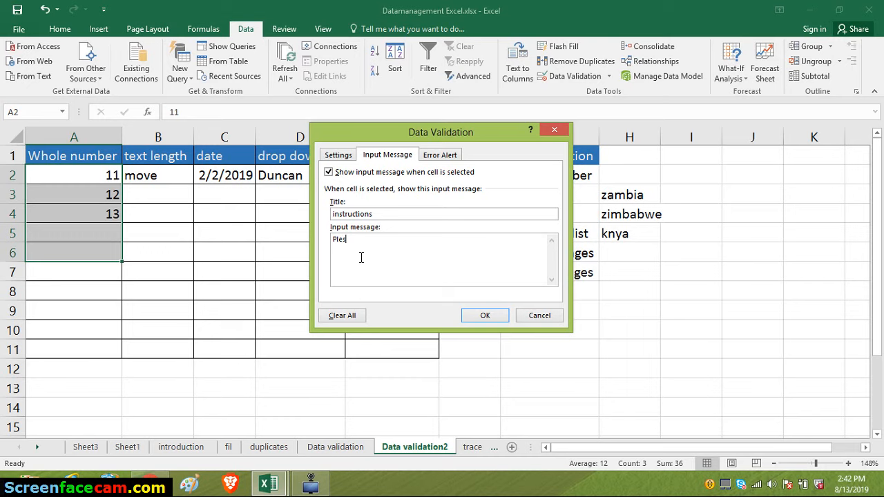
{"action": "key", "text": "BackSpace"}
{"action": "type", "text": "asen"}
{"action": "key", "text": "BackSpace"}
{"action": "type", "text": "note that you need to enter numbers betw"}
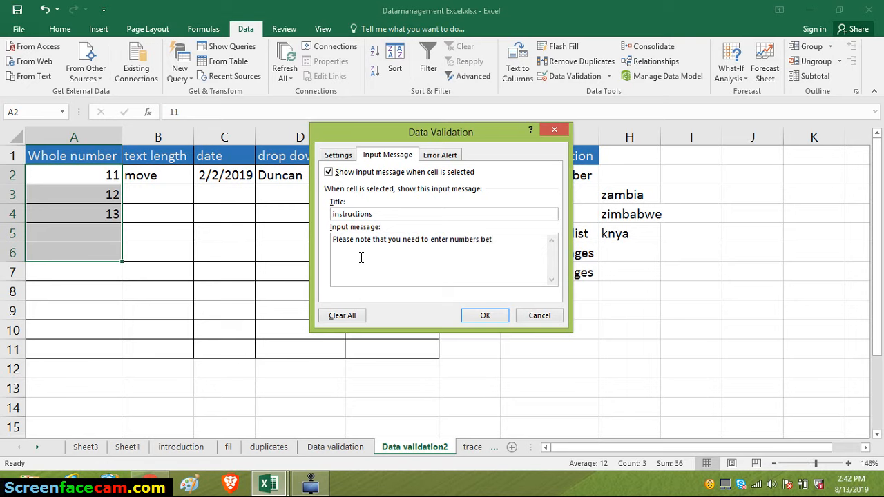
{"action": "type", "text": "een 10 and 30"}
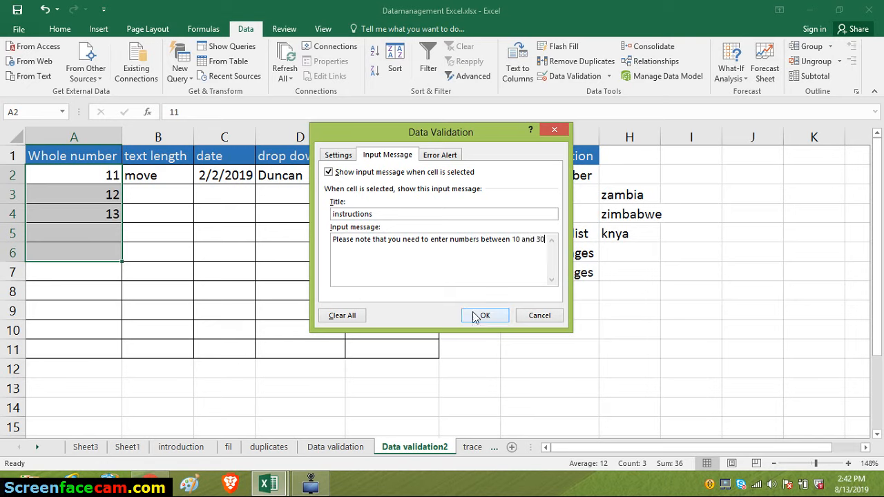
{"action": "left_click", "coordinate": [481, 317]}
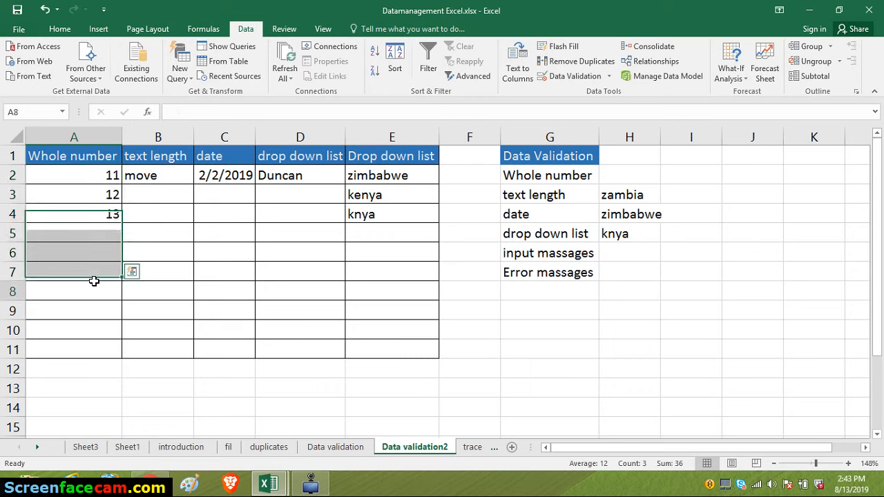
{"action": "left_click", "coordinate": [104, 236]}
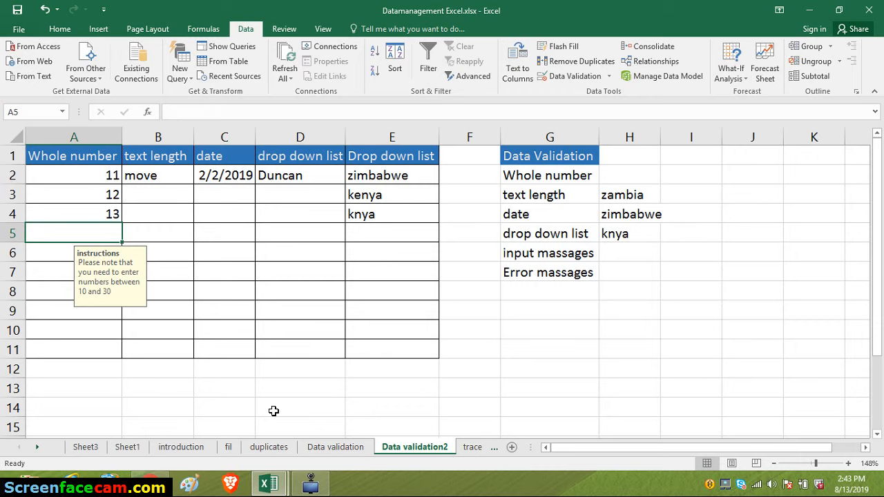
{"action": "left_click", "coordinate": [308, 484]}
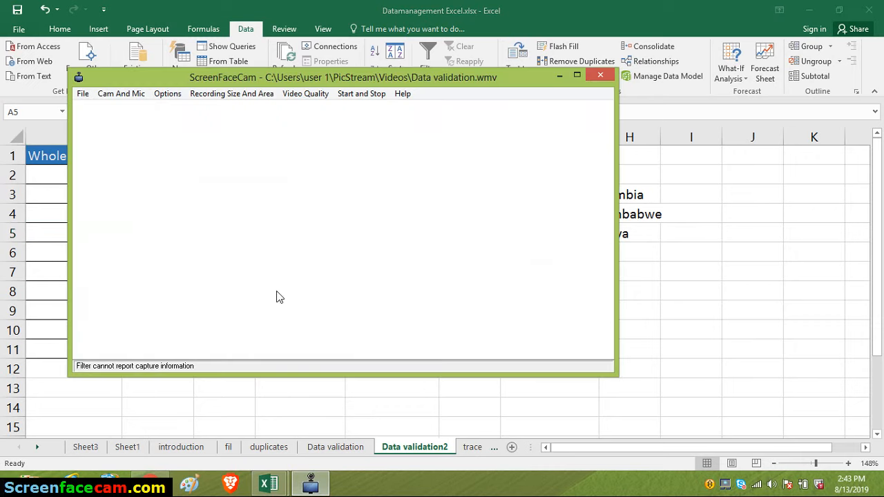
{"action": "left_click", "coordinate": [348, 96]}
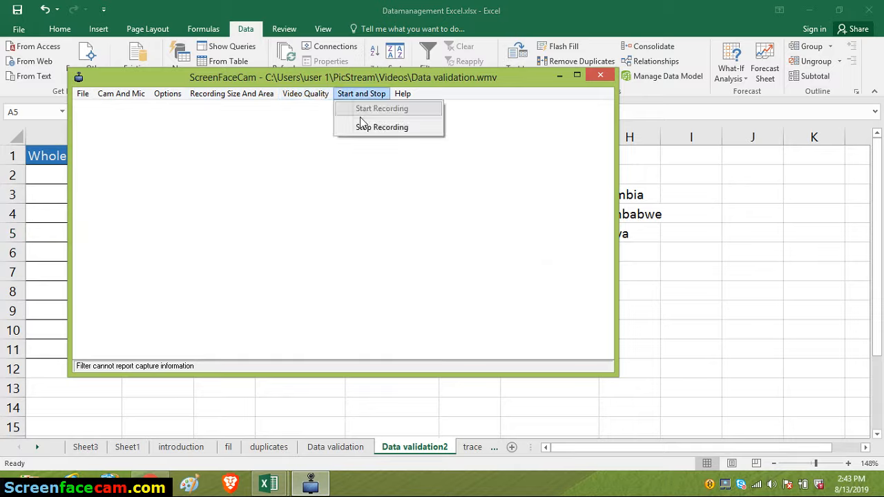